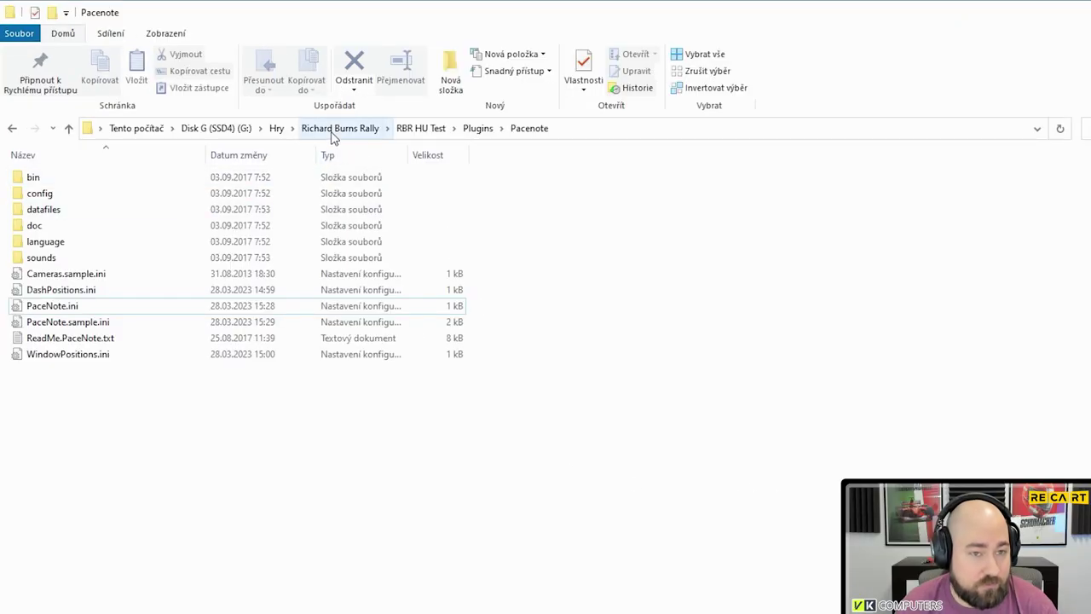
- Open PaceNote.ini from the RBR HU Test\Plugins\Pacenote folder in Notepad++
{"action": "left_click", "coordinate": [417, 129]}
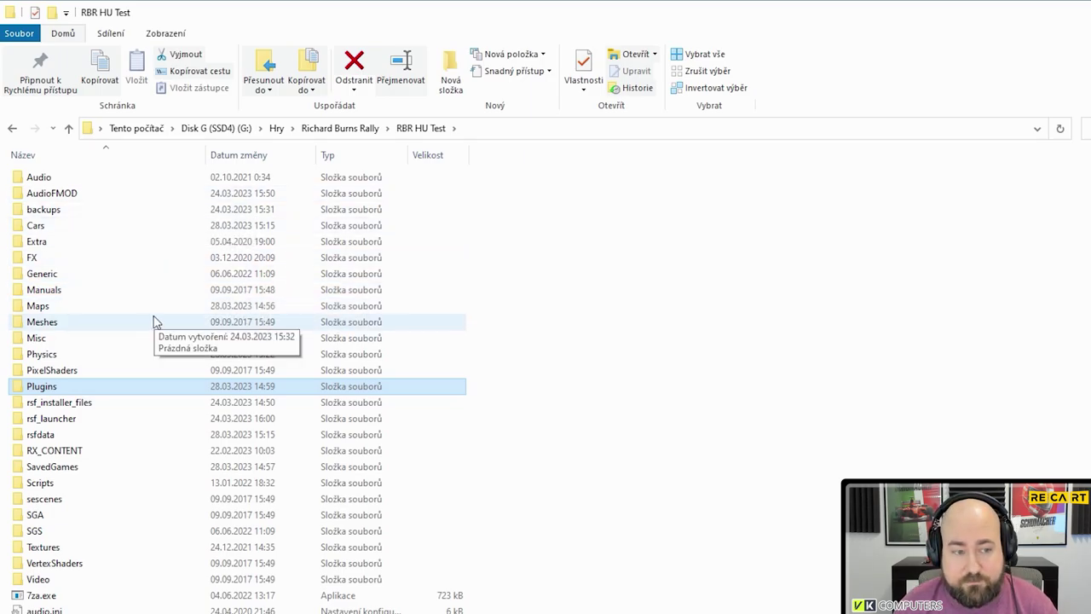
{"action": "double_click", "coordinate": [43, 389]}
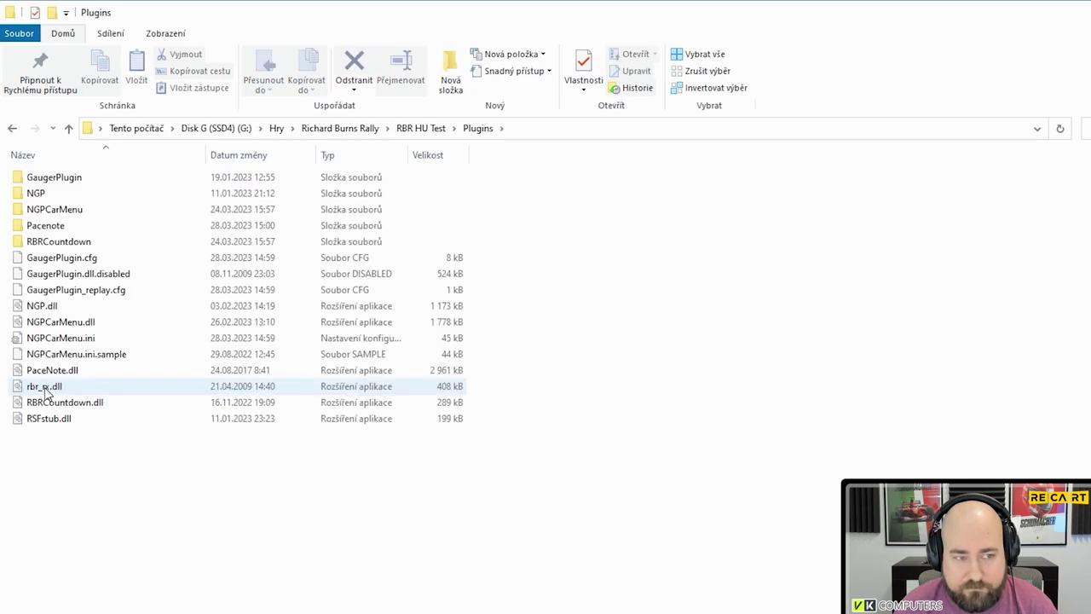
{"action": "double_click", "coordinate": [45, 226]}
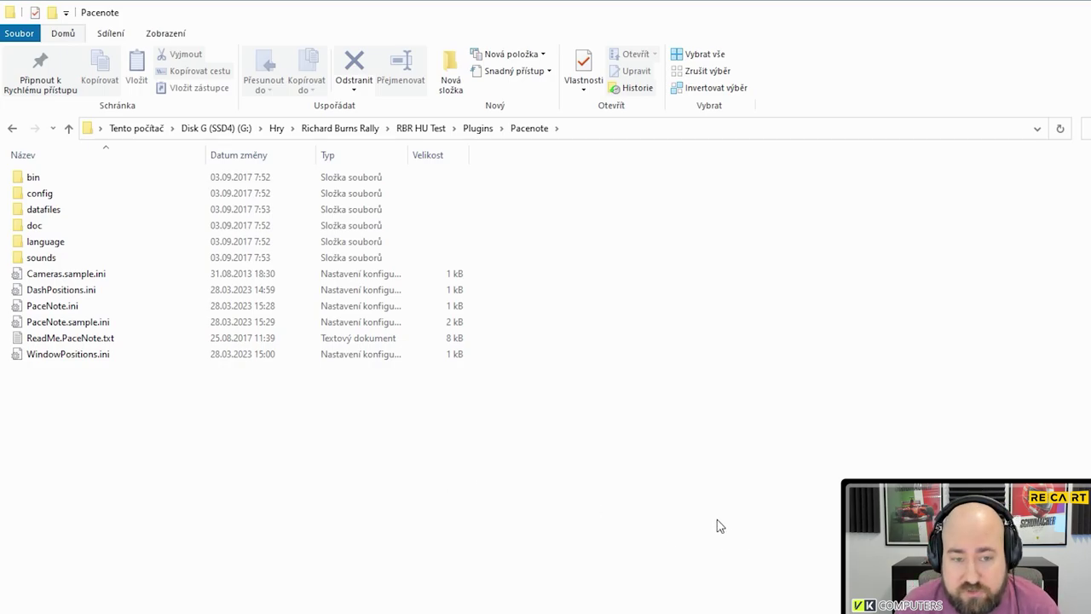
{"action": "right_click", "coordinate": [53, 308]}
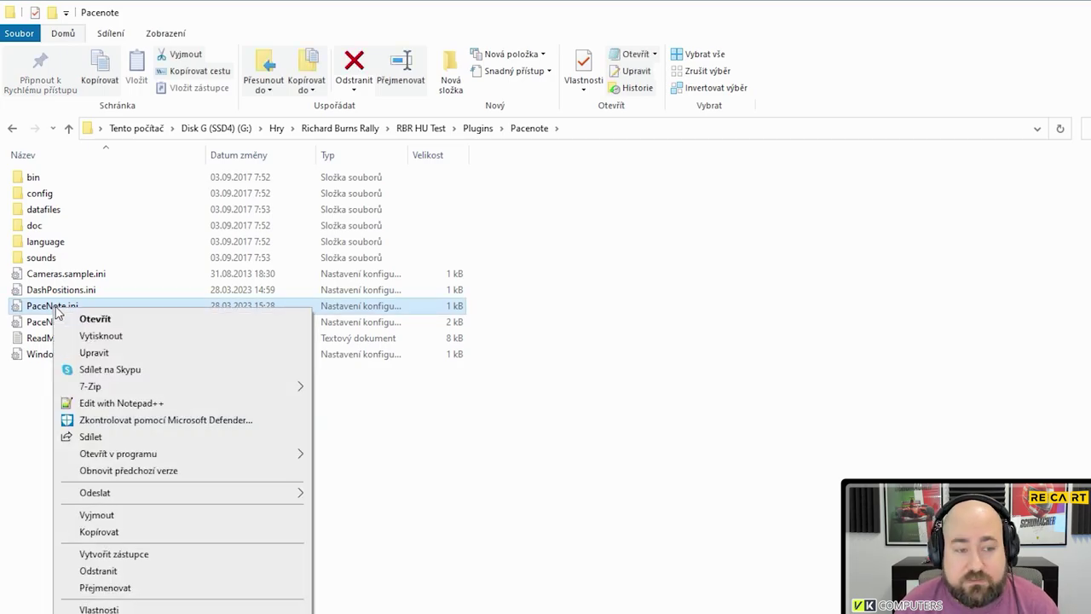
{"action": "left_click", "coordinate": [124, 403]}
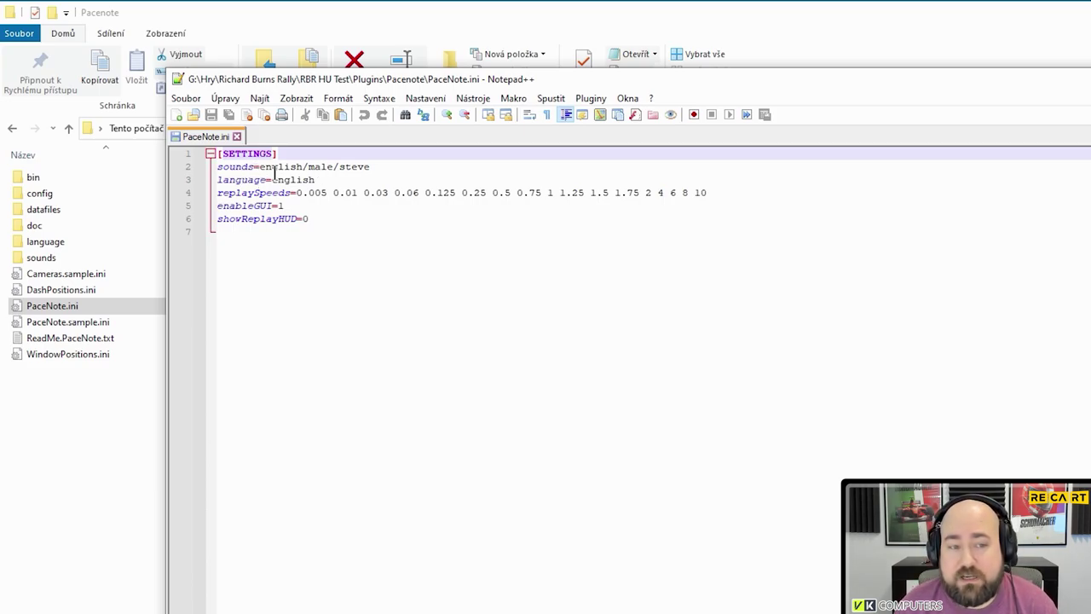
- Set both the sounds and language values in PaceNote.ini to czech
{"action": "left_click_drag", "start_coordinate": [372, 167], "coordinate": [261, 167]}
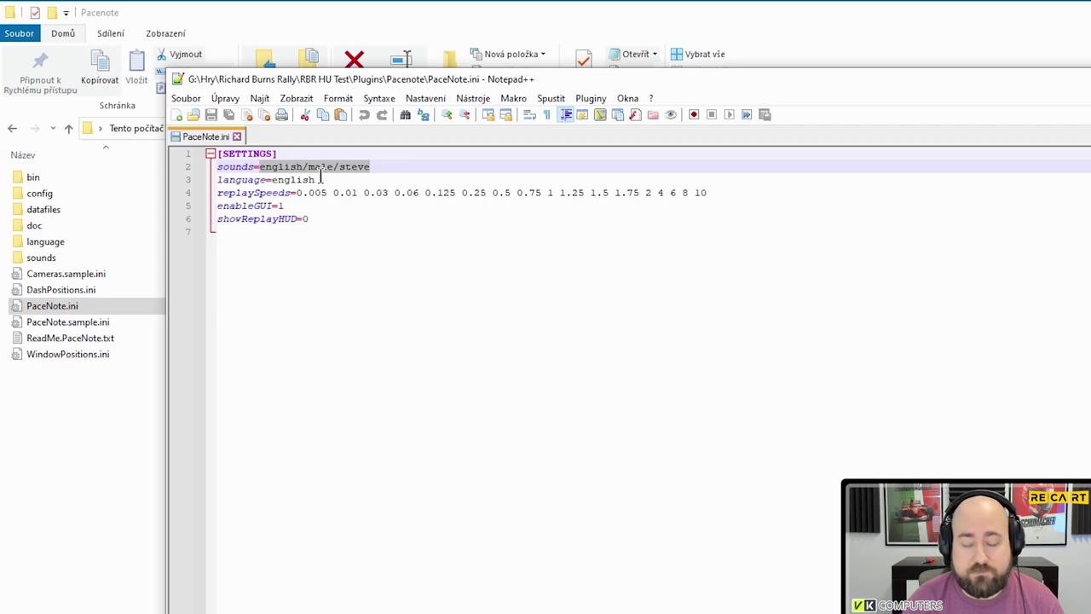
{"action": "type", "text": "czech"}
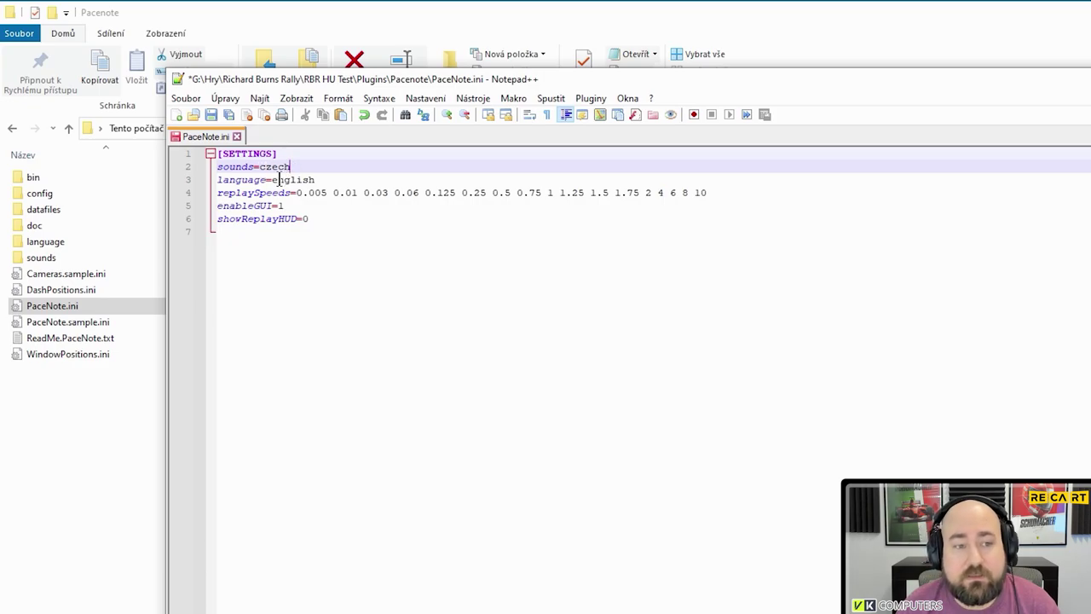
{"action": "left_click", "coordinate": [256, 180]}
{"action": "left_click_drag", "start_coordinate": [318, 180], "coordinate": [271, 180]}
{"action": "type", "text": "c"}
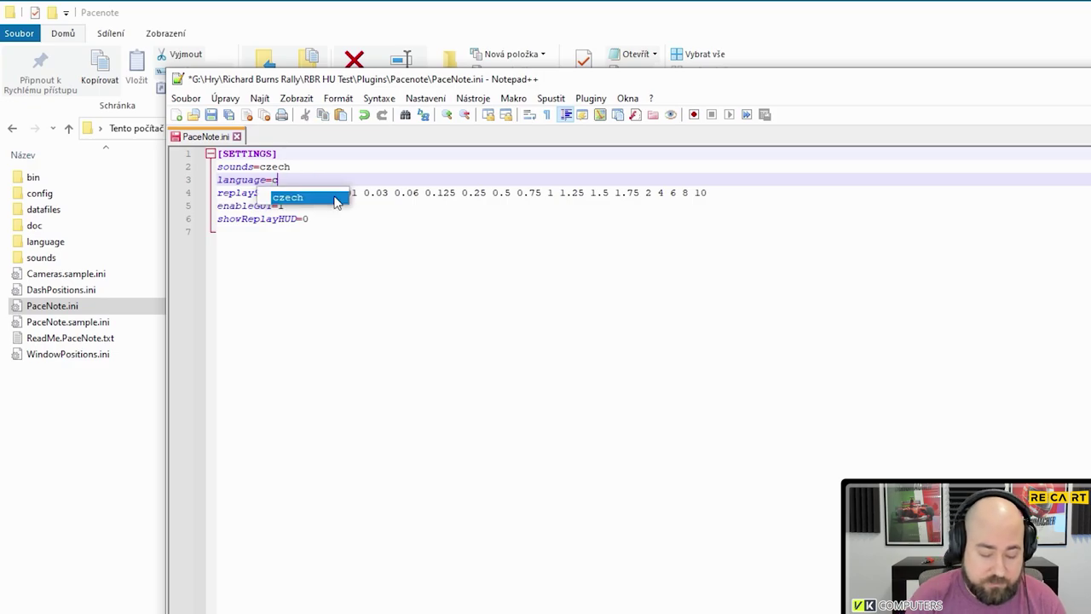
{"action": "type", "text": "zech"}
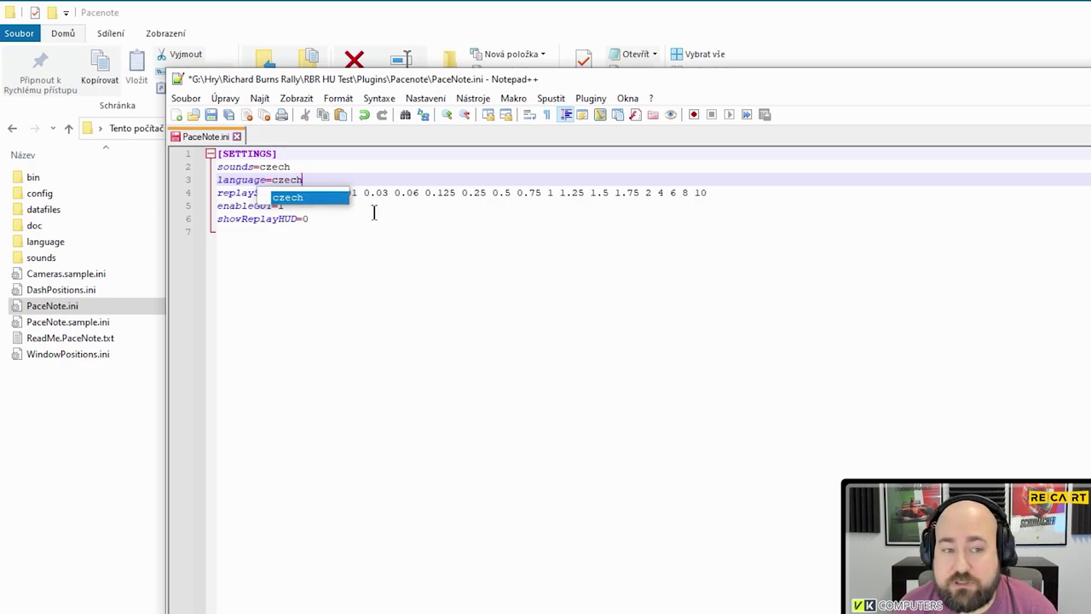
{"action": "left_click", "coordinate": [405, 237]}
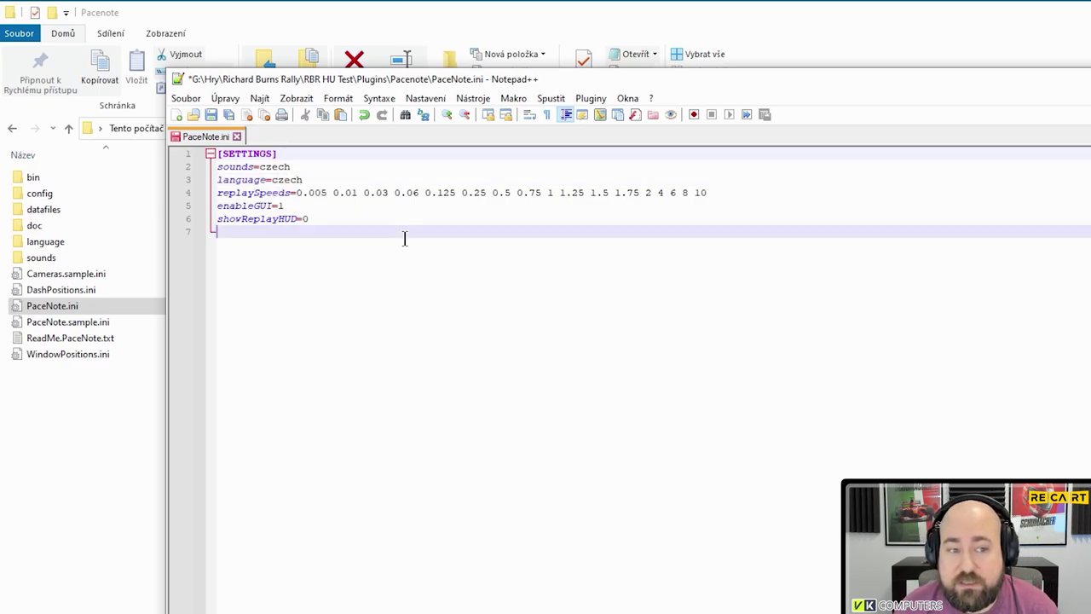
- Save PaceNote.ini and close the text editor
{"action": "left_click", "coordinate": [275, 180]}
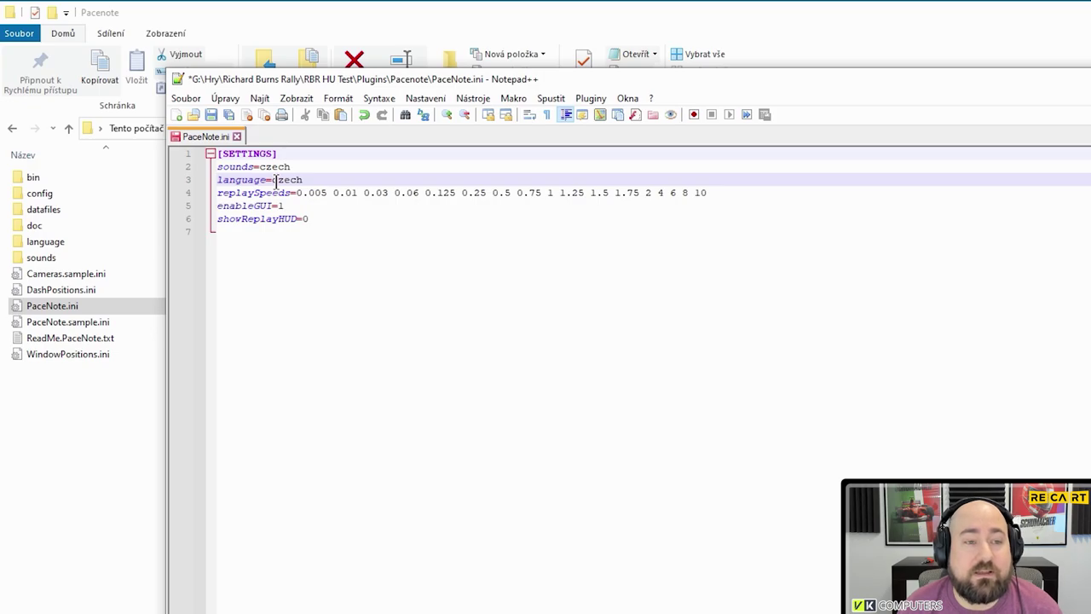
{"action": "left_click", "coordinate": [211, 115]}
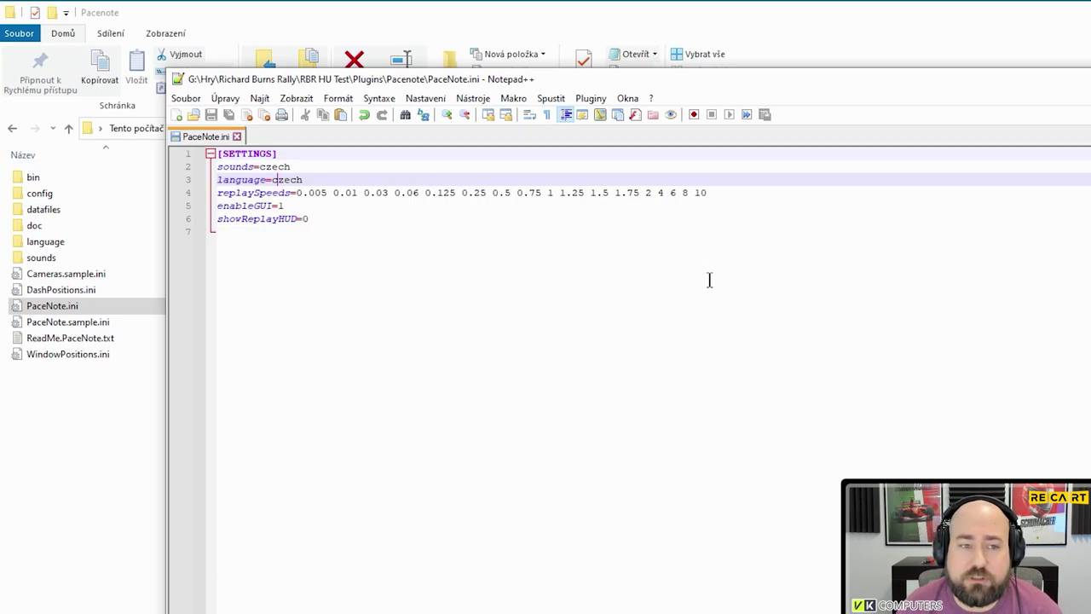
{"action": "key", "text": "alt+F4"}
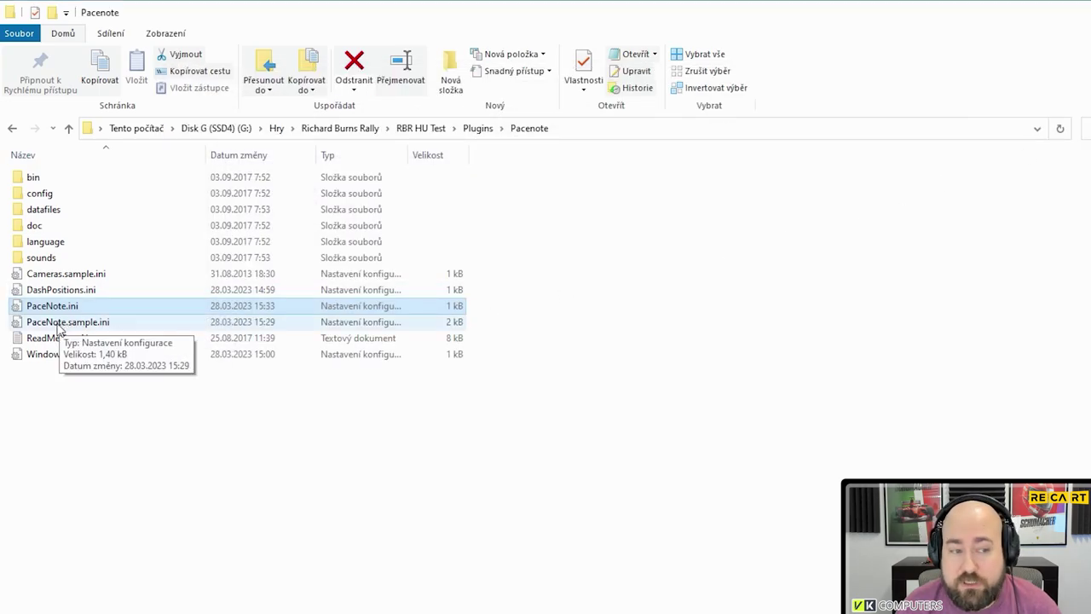
- Open PaceNote.sample.ini in Notepad++ and set its language value to czech
{"action": "right_click", "coordinate": [84, 322]}
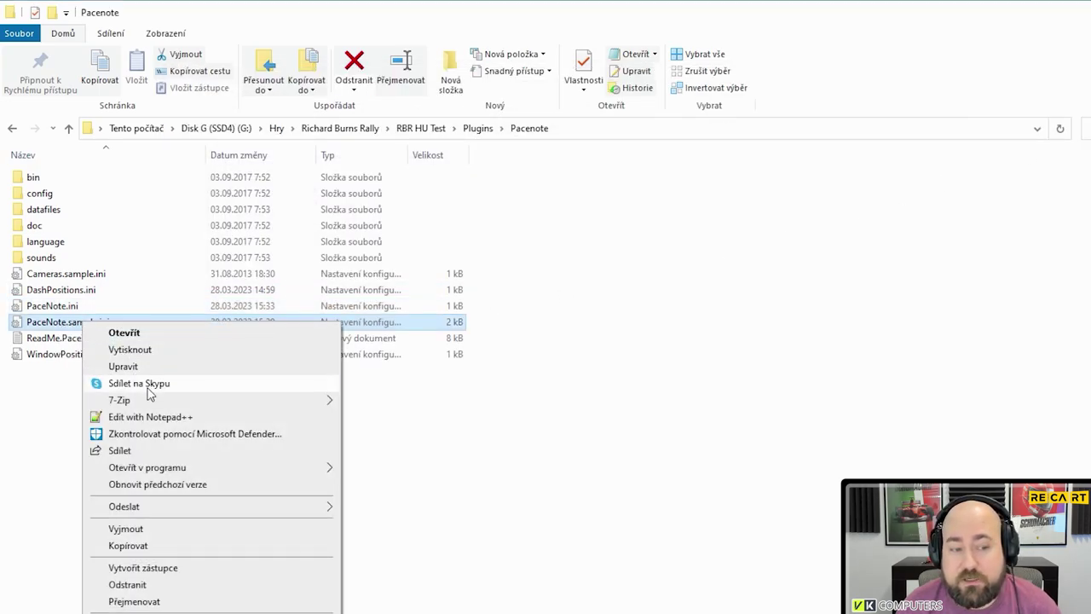
{"action": "left_click", "coordinate": [157, 417]}
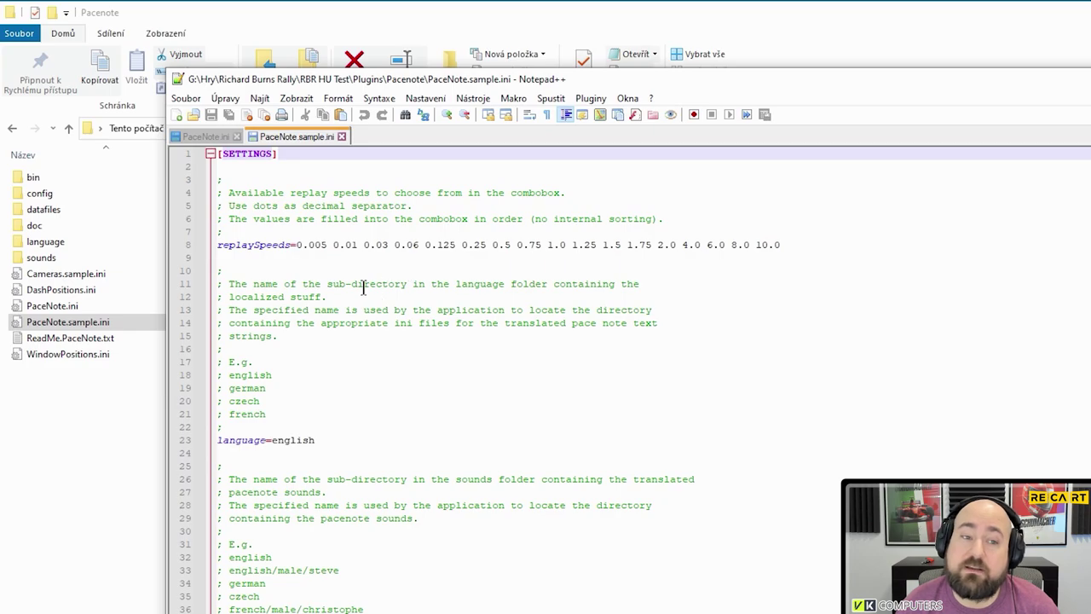
{"action": "scroll", "coordinate": [260, 232], "scroll_direction": "down", "scroll_amount": 2}
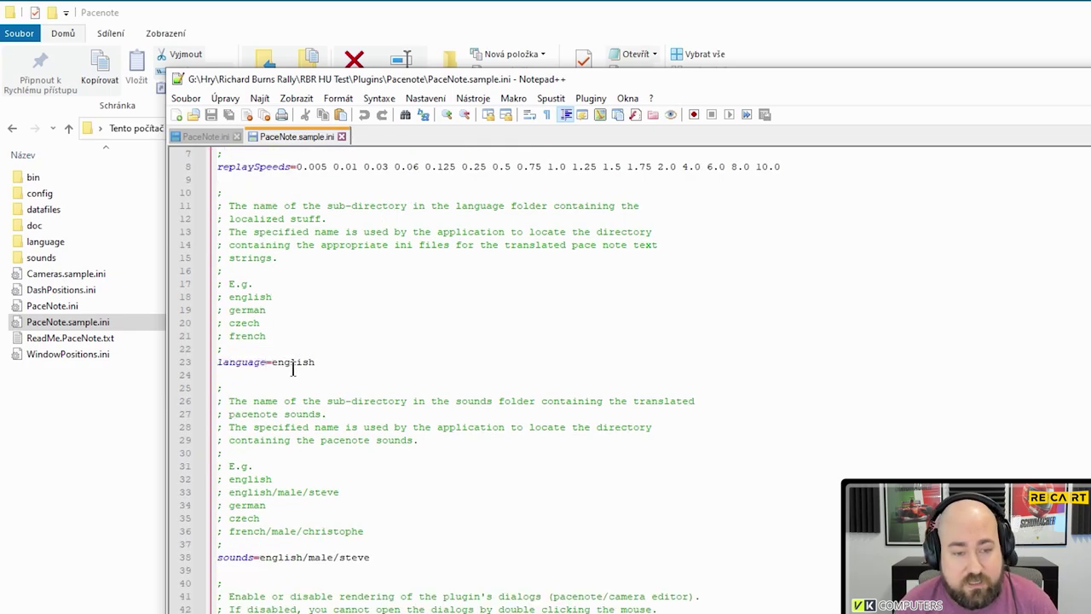
{"action": "left_click_drag", "start_coordinate": [316, 364], "coordinate": [272, 364]}
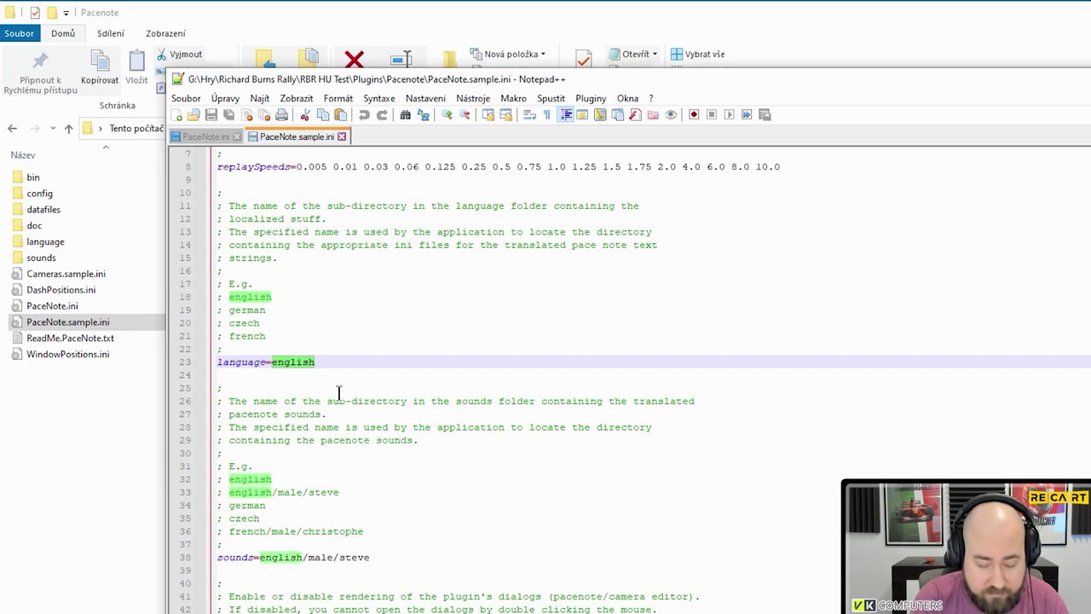
{"action": "type", "text": "c"}
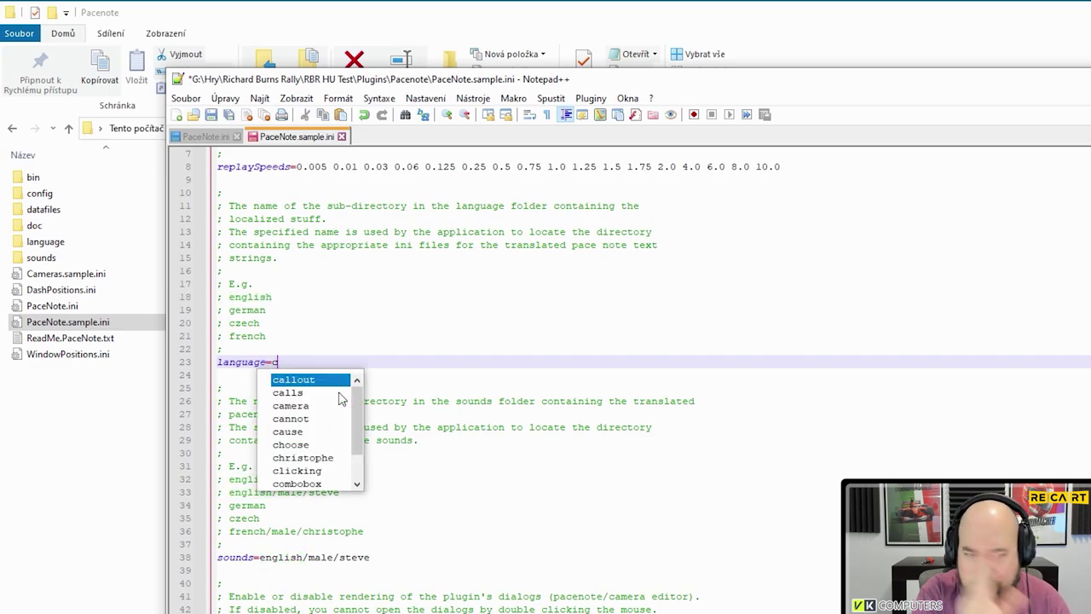
{"action": "type", "text": "z"}
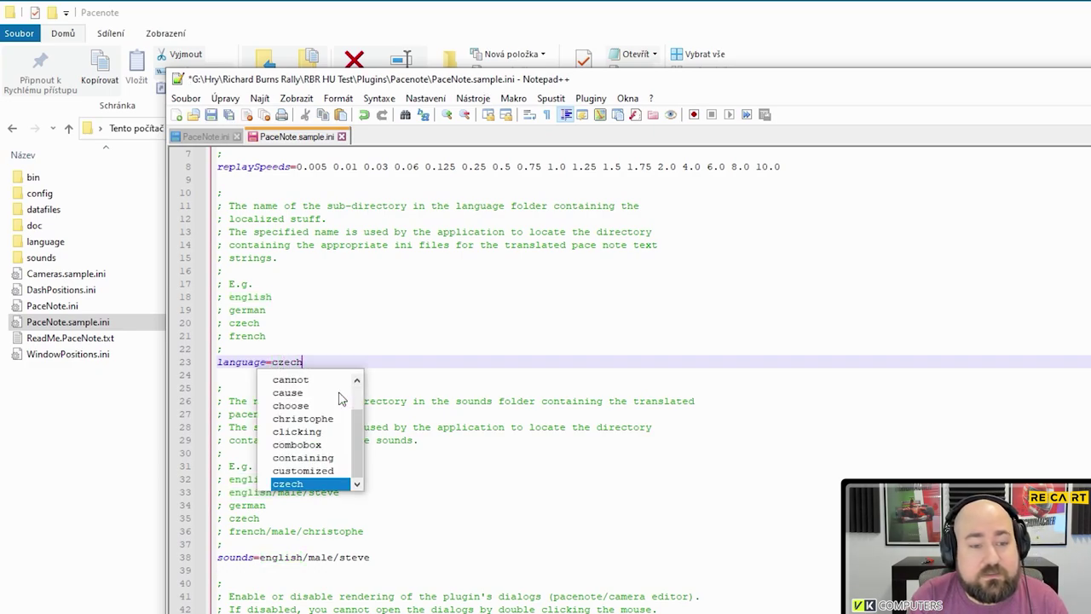
{"action": "type", "text": "ech"}
{"action": "left_click", "coordinate": [387, 322]}
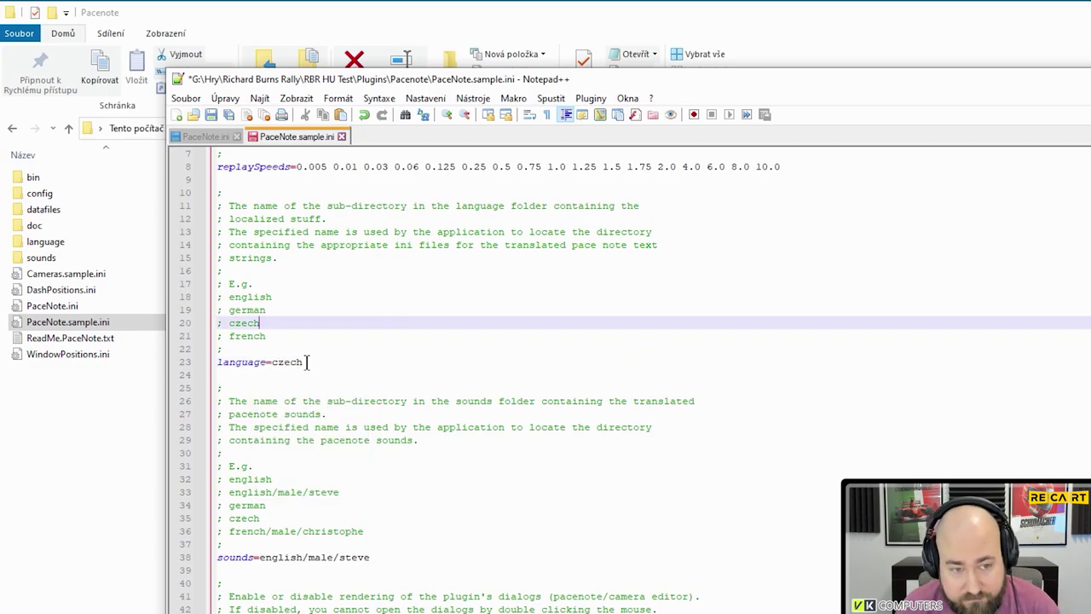
- Set the sounds value in PaceNote.sample.ini to czech
{"action": "scroll", "coordinate": [332, 367], "scroll_direction": "down", "scroll_amount": 3}
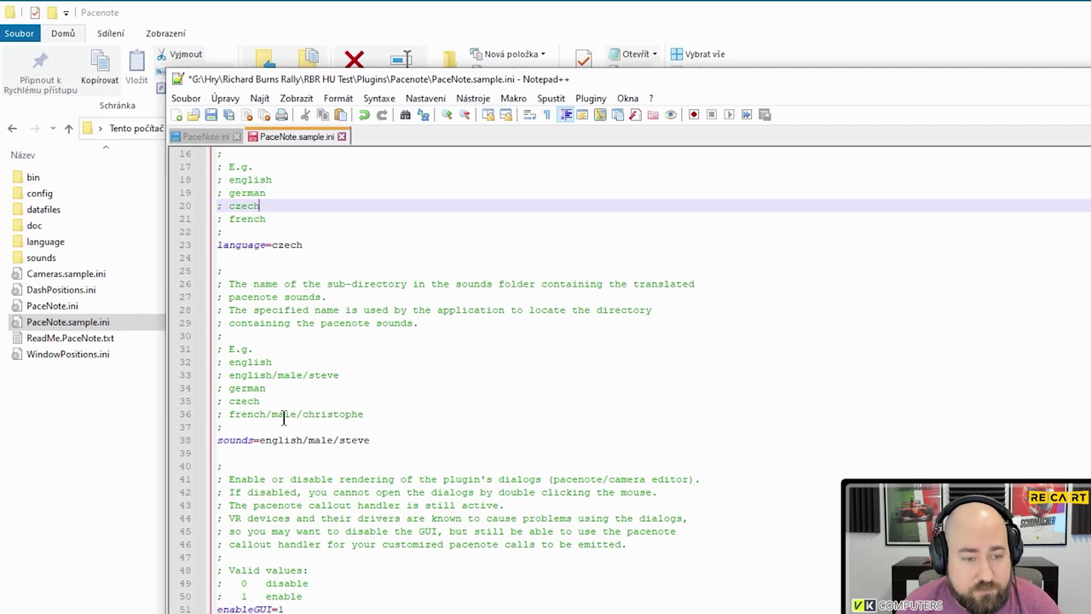
{"action": "left_click", "coordinate": [236, 441]}
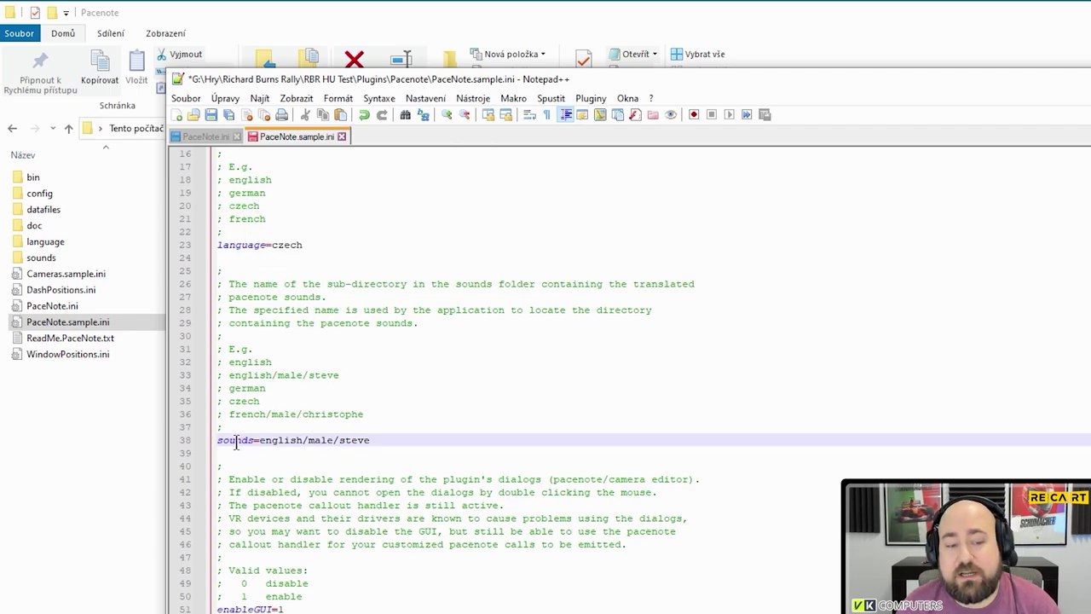
{"action": "left_click_drag", "start_coordinate": [370, 441], "coordinate": [261, 439]}
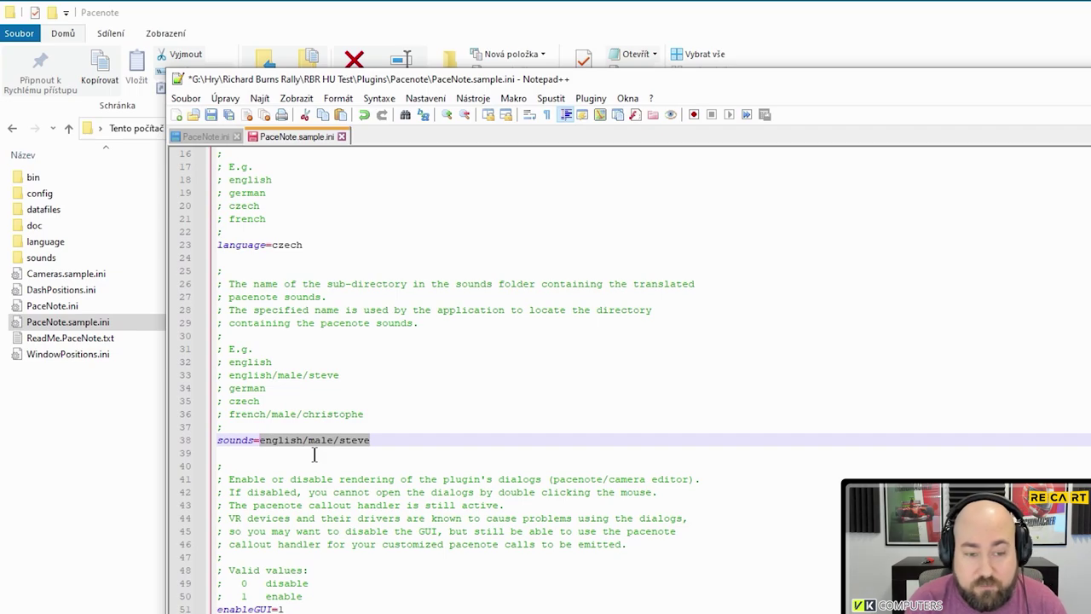
{"action": "type", "text": "czech"}
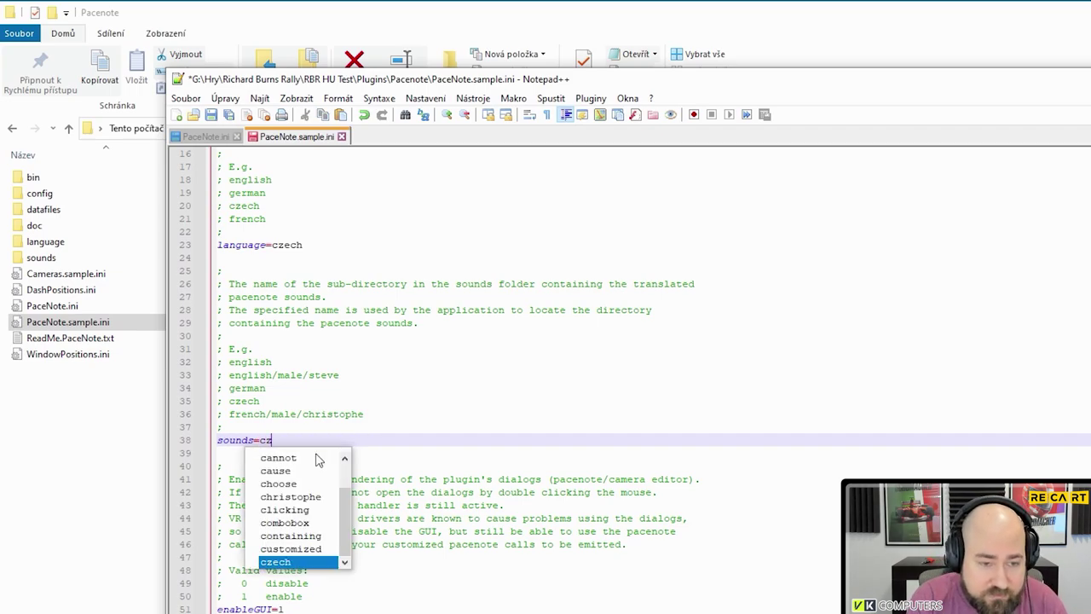
{"action": "left_click", "coordinate": [492, 415]}
- Save PaceNote.sample.ini and close the text editor
{"action": "scroll", "coordinate": [477, 392], "scroll_direction": "up", "scroll_amount": 5}
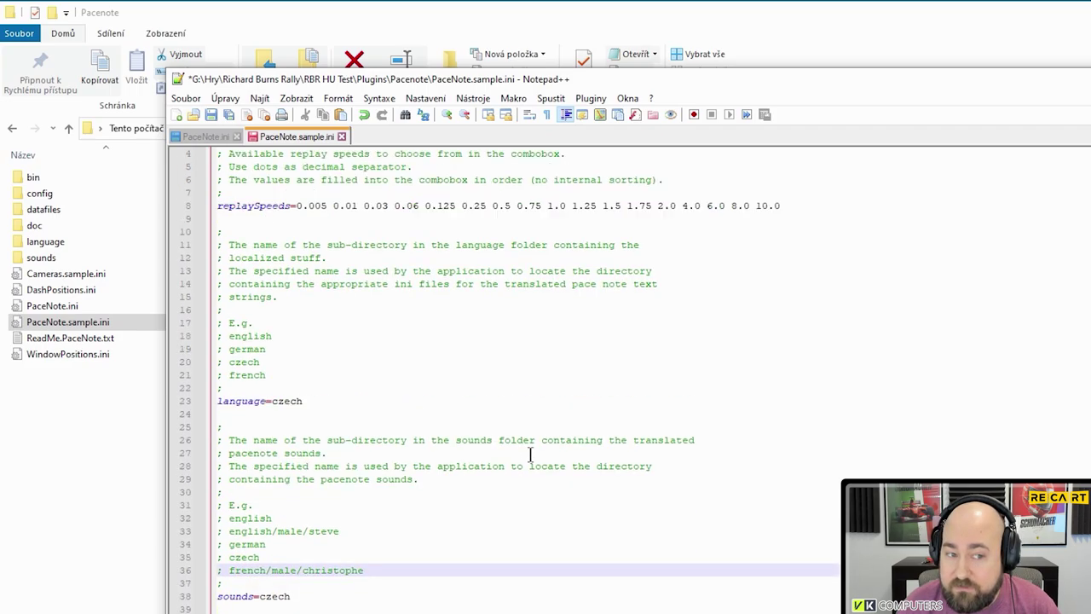
{"action": "left_click", "coordinate": [211, 115]}
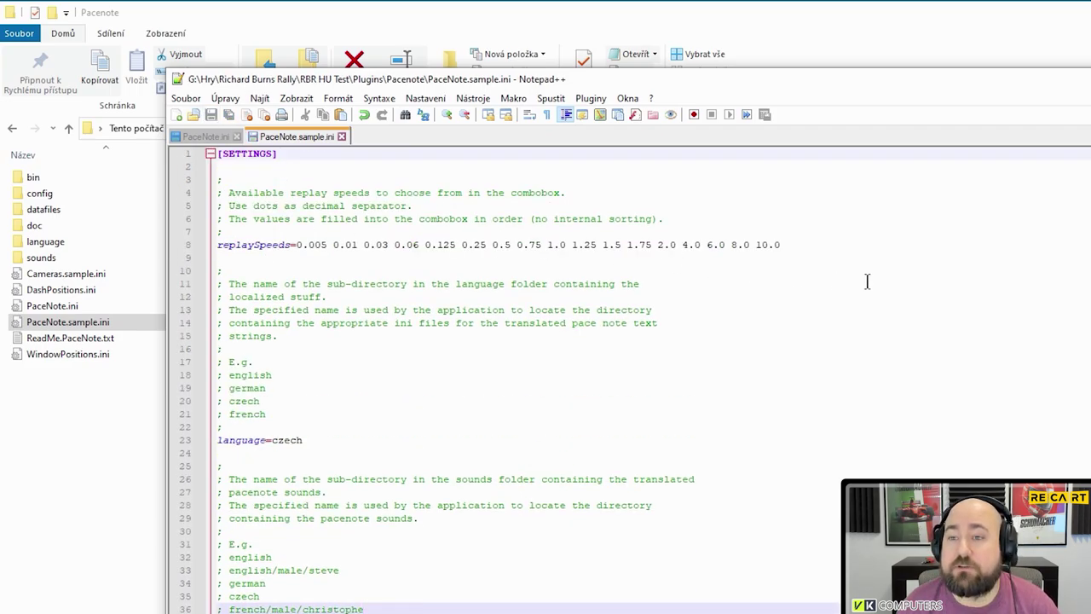
{"action": "key", "text": "alt+F4"}
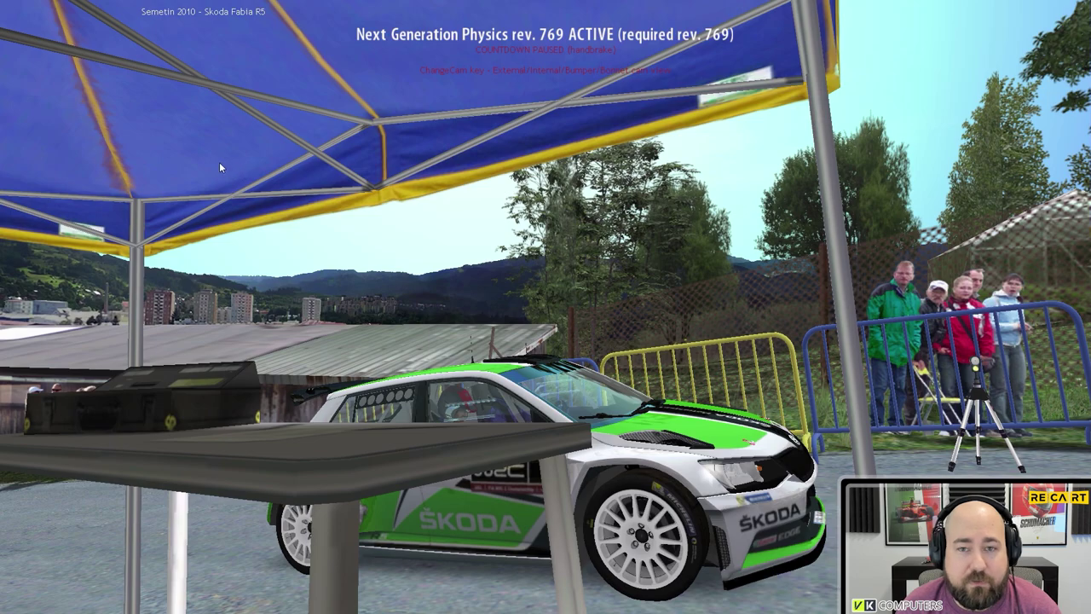
- Open the pacenote editor dialog over the Semetin 2010 stage in Richard Burns Rally and move it away from the screen corner
{"action": "key", "text": "ctrl+p"}
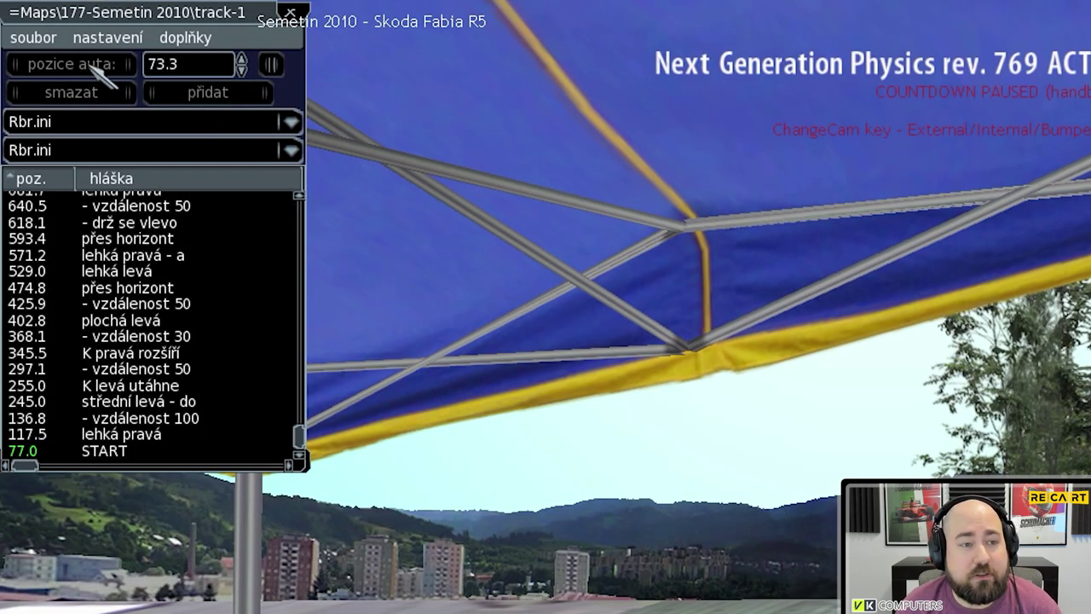
{"action": "left_click_drag", "start_coordinate": [136, 18], "coordinate": [179, 130]}
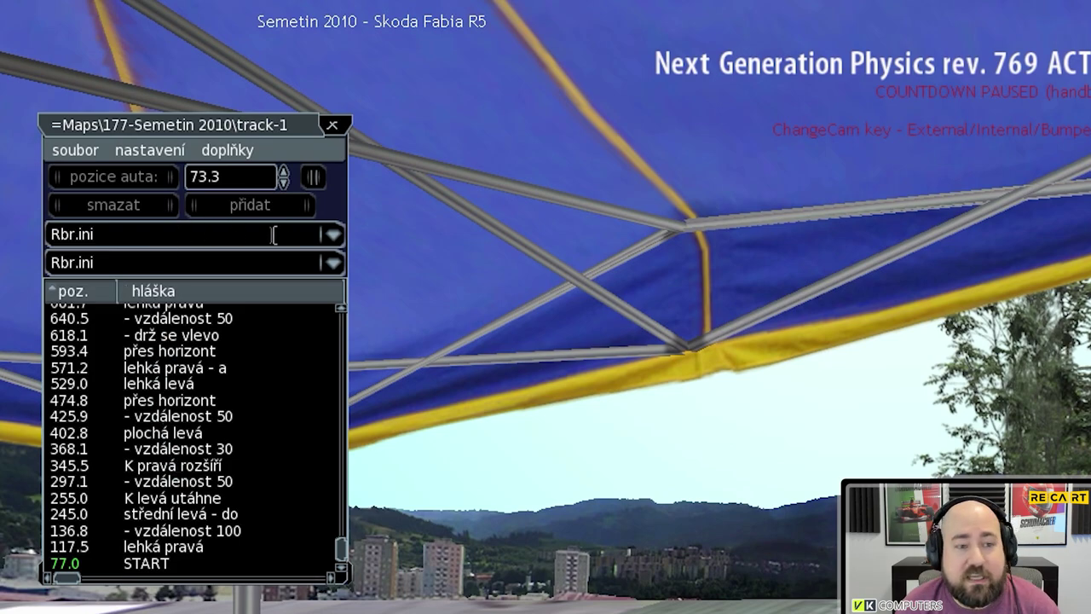
- Set the pacenote editor's first configuration file to Numeric-cz.ini and its second to Extended.ini
{"action": "left_click", "coordinate": [337, 241]}
{"action": "left_click", "coordinate": [336, 238]}
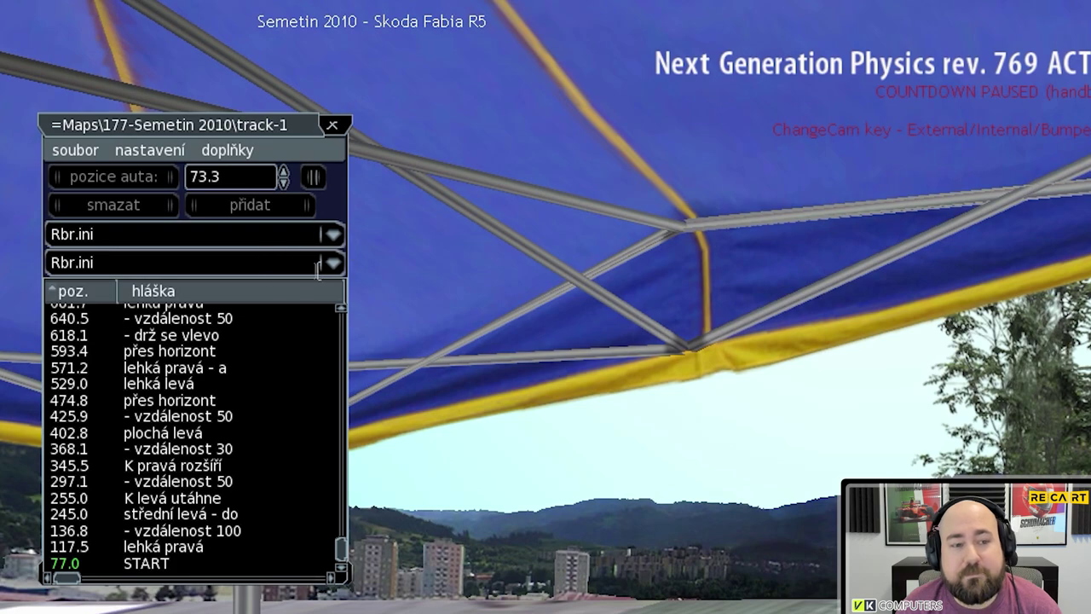
{"action": "left_click", "coordinate": [337, 239]}
{"action": "left_click", "coordinate": [335, 237]}
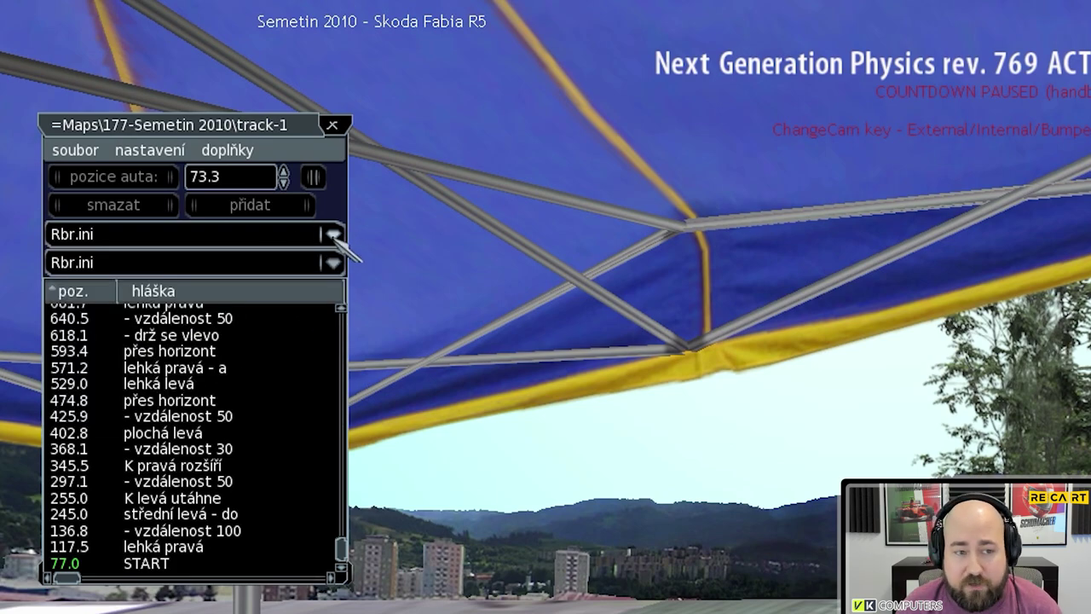
{"action": "left_click", "coordinate": [333, 238]}
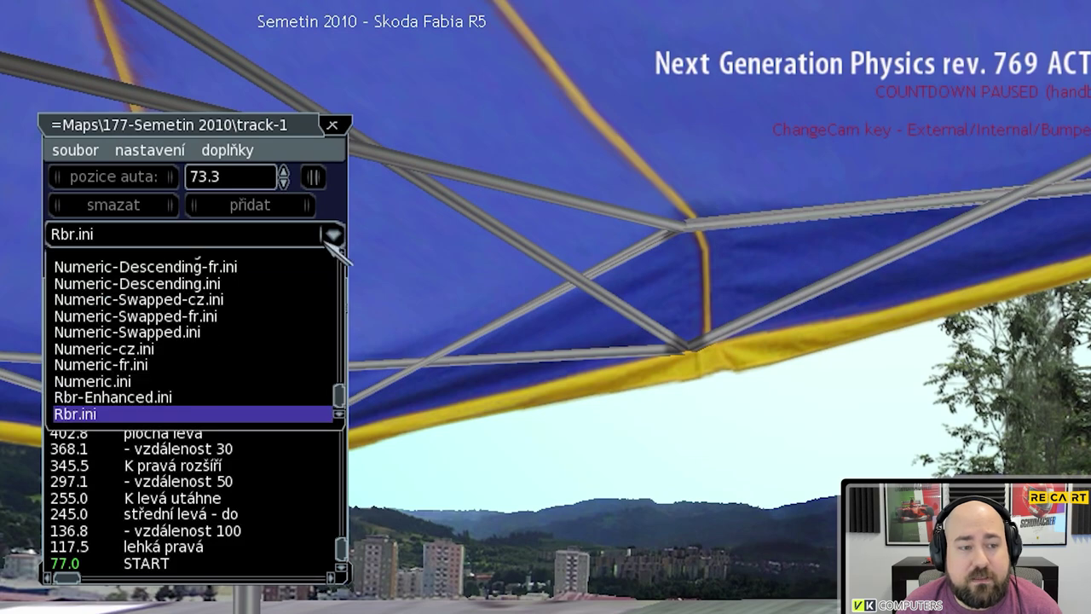
{"action": "left_click", "coordinate": [115, 350]}
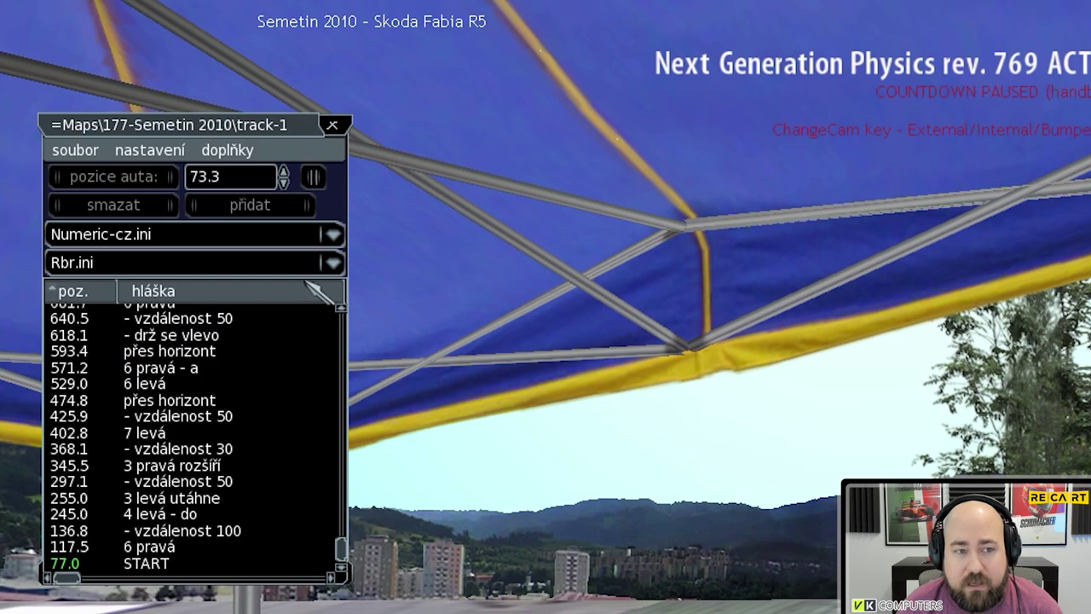
{"action": "left_click", "coordinate": [333, 263]}
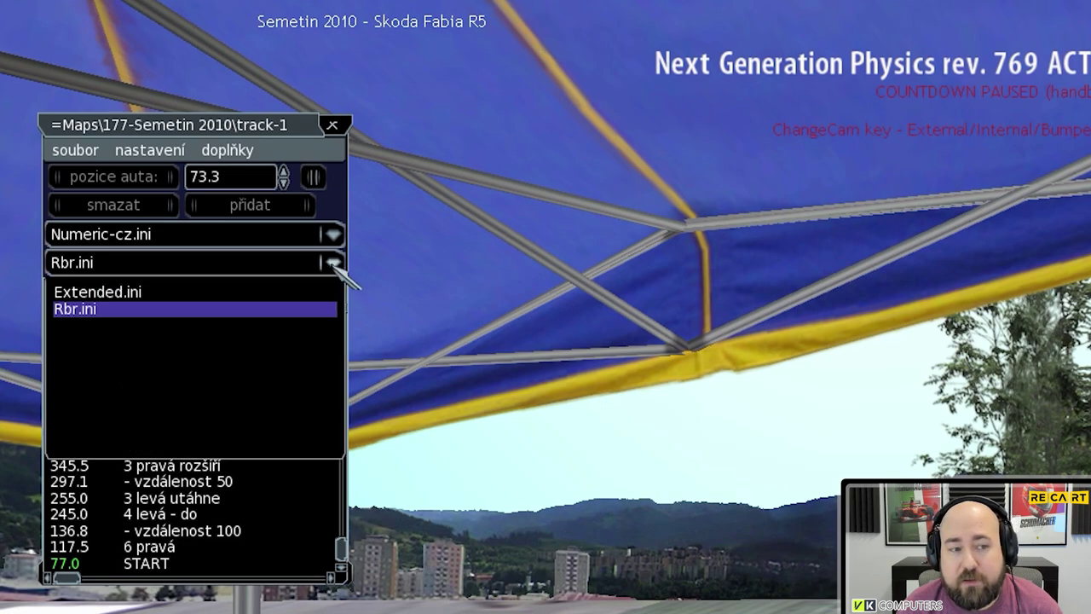
{"action": "left_click", "coordinate": [99, 293]}
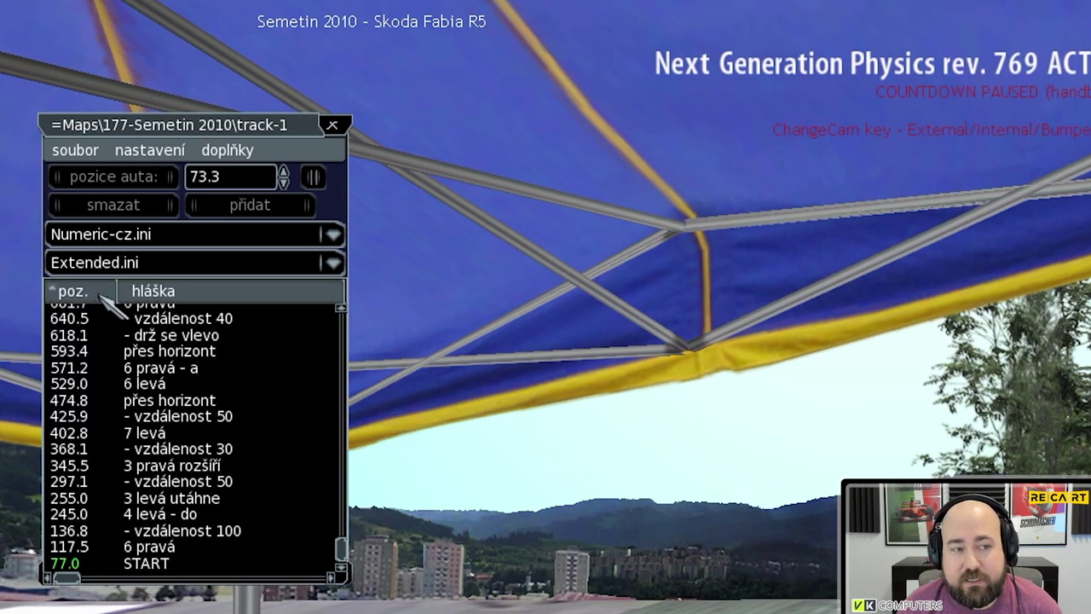
- Save the stage's pacenotes and close the pacenote editor
{"action": "left_click", "coordinate": [75, 151]}
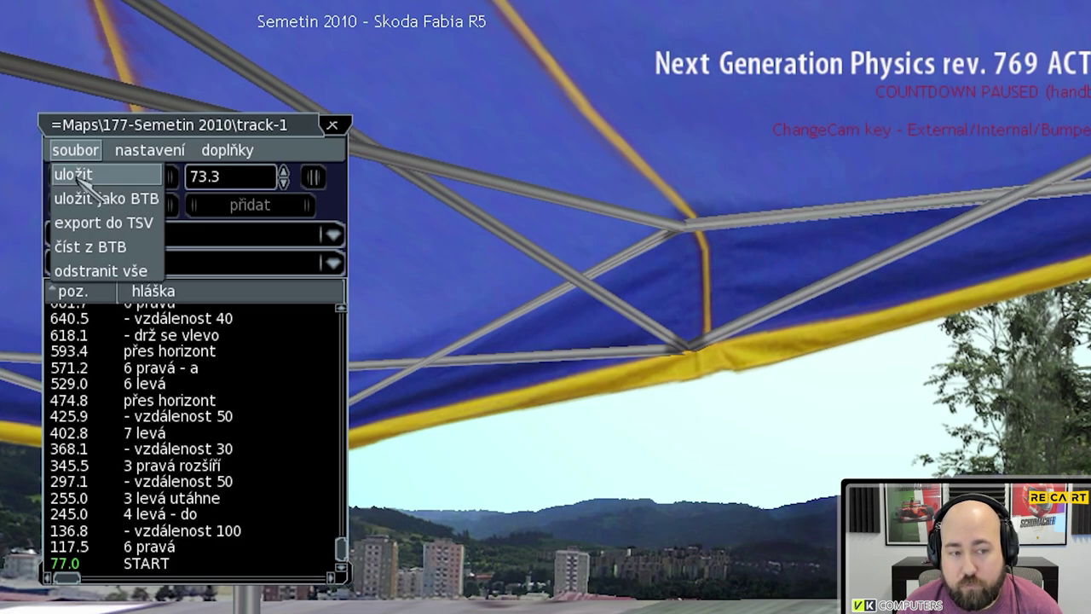
{"action": "left_click", "coordinate": [81, 177]}
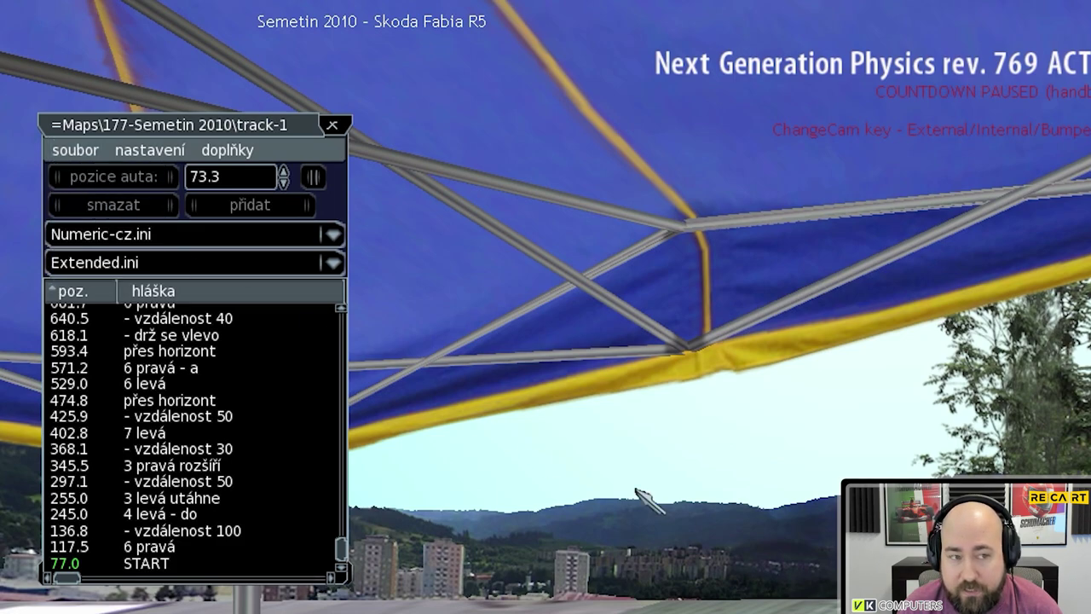
{"action": "left_click", "coordinate": [335, 126]}
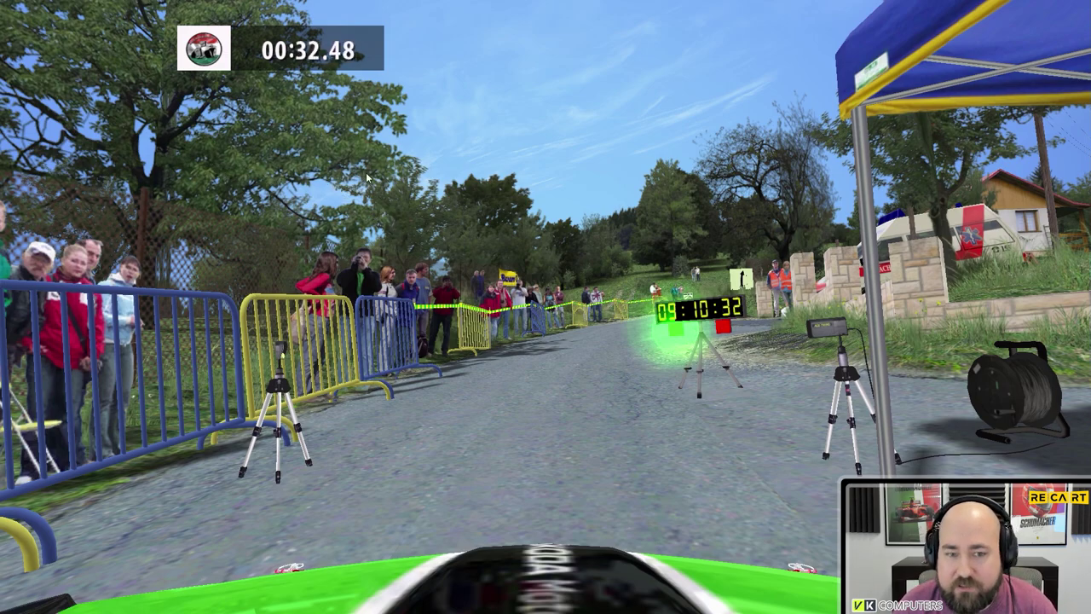
- Switch to File Explorer and open the Plugins\Pacenote\config\ranges folder inside RBR HU Test
{"action": "key", "text": "alt+Tab"}
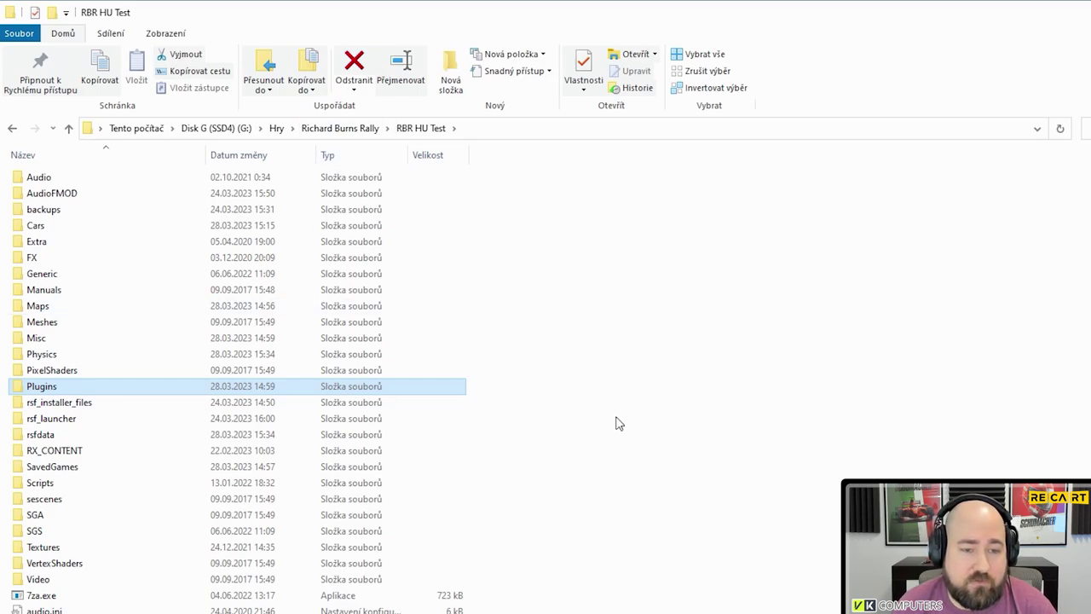
{"action": "left_click", "coordinate": [631, 392]}
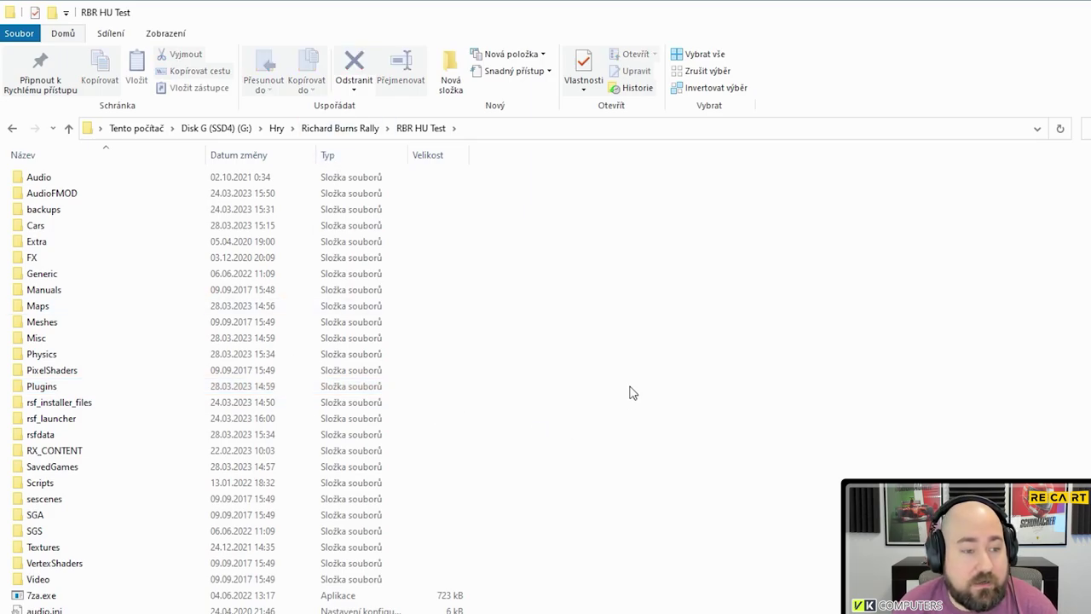
{"action": "double_click", "coordinate": [42, 389]}
{"action": "mouse_move", "coordinate": [94, 403]}
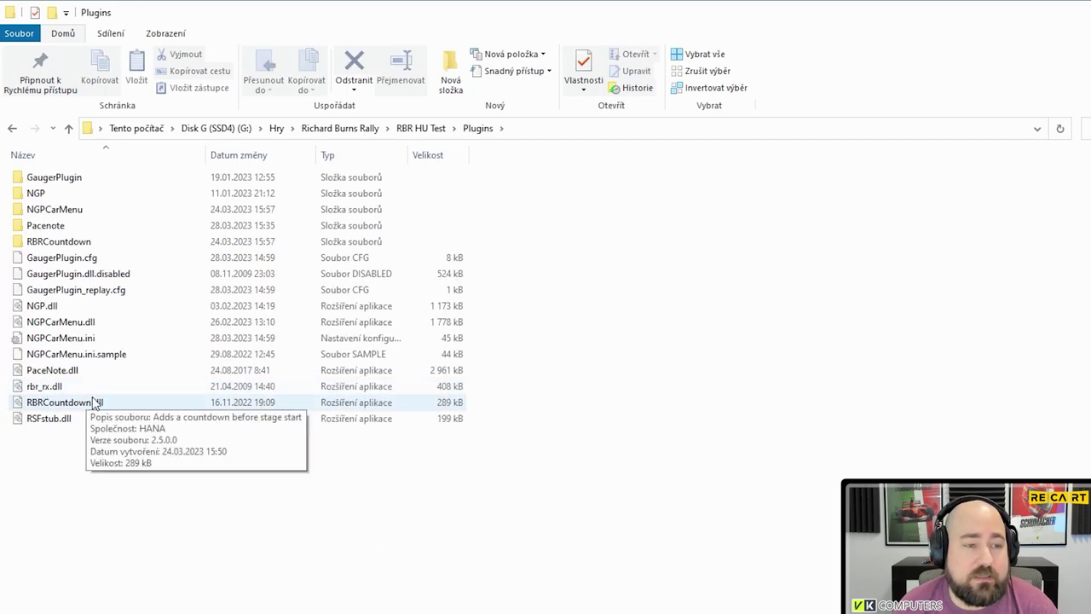
{"action": "double_click", "coordinate": [44, 228]}
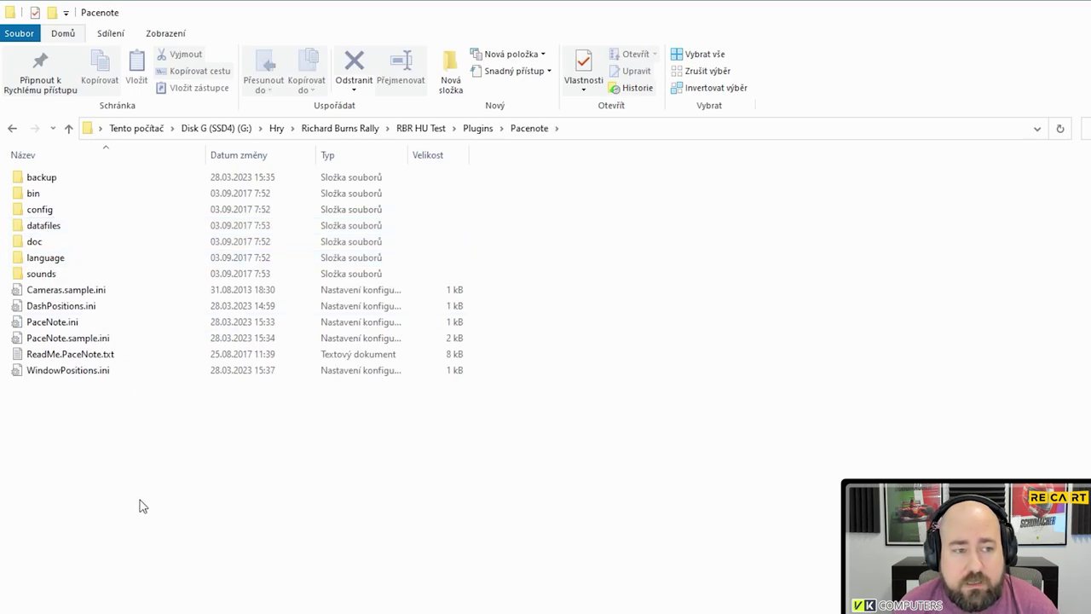
{"action": "double_click", "coordinate": [40, 213]}
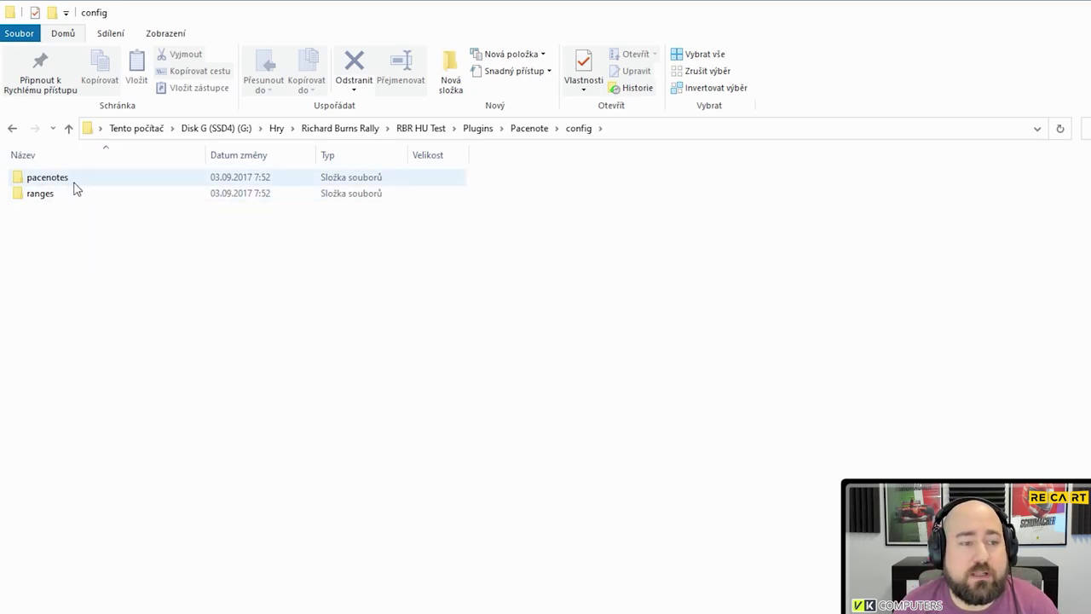
{"action": "double_click", "coordinate": [53, 196]}
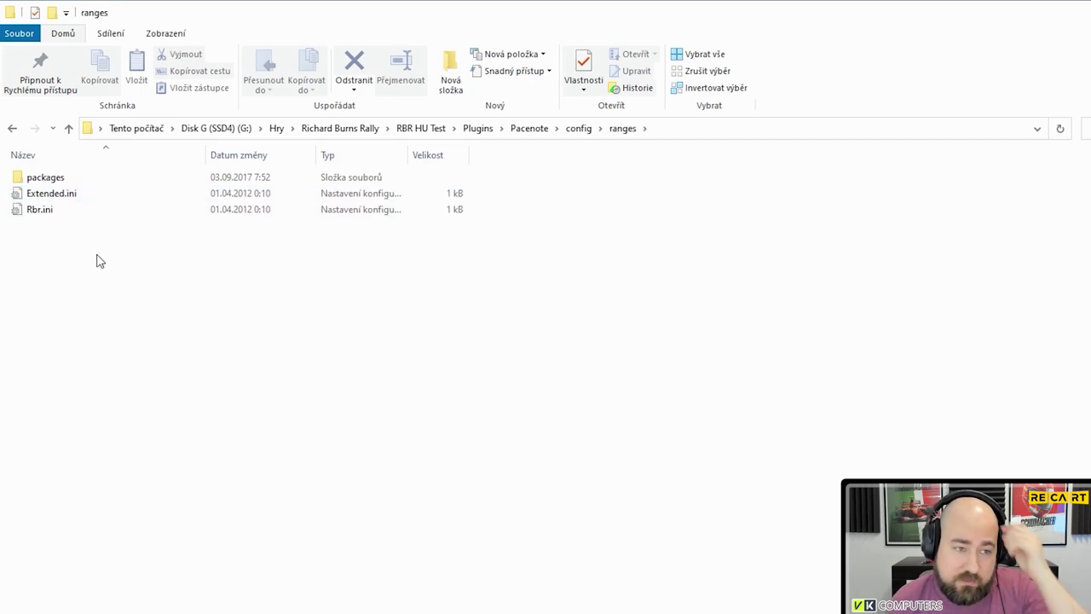
- Open Extended.ini from the ranges folder in Notepad++ and copy its file value packages\Extended.ini
{"action": "right_click", "coordinate": [57, 198]}
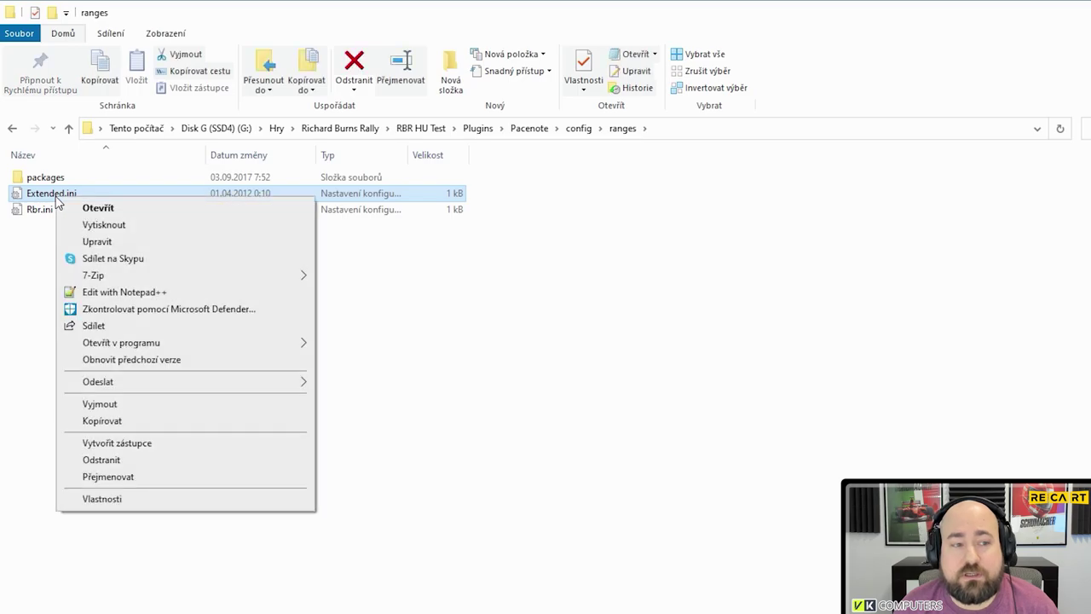
{"action": "left_click", "coordinate": [128, 292]}
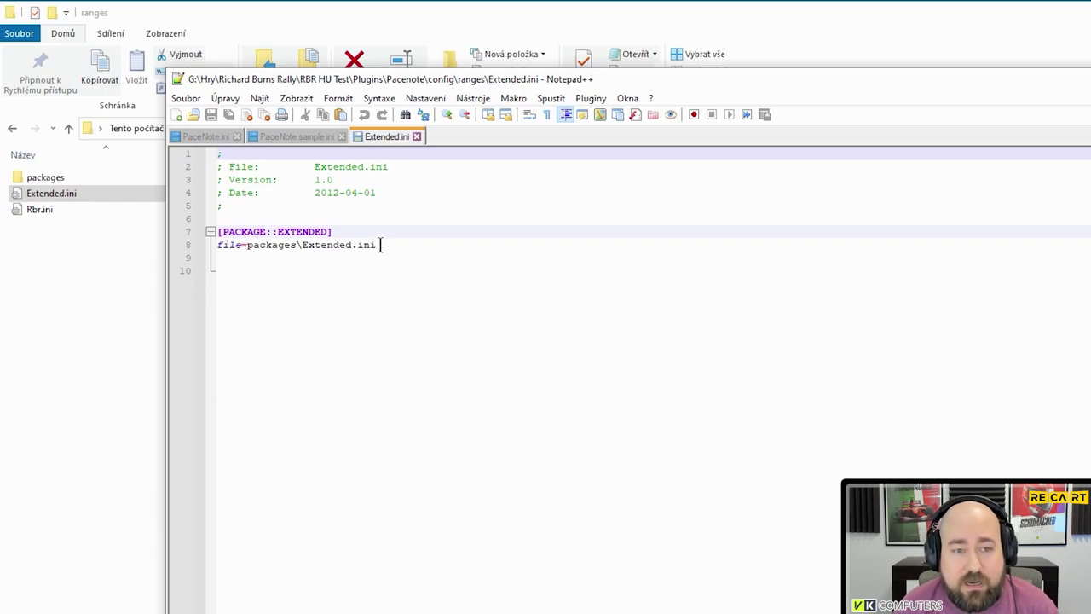
{"action": "left_click_drag", "start_coordinate": [381, 245], "coordinate": [245, 247]}
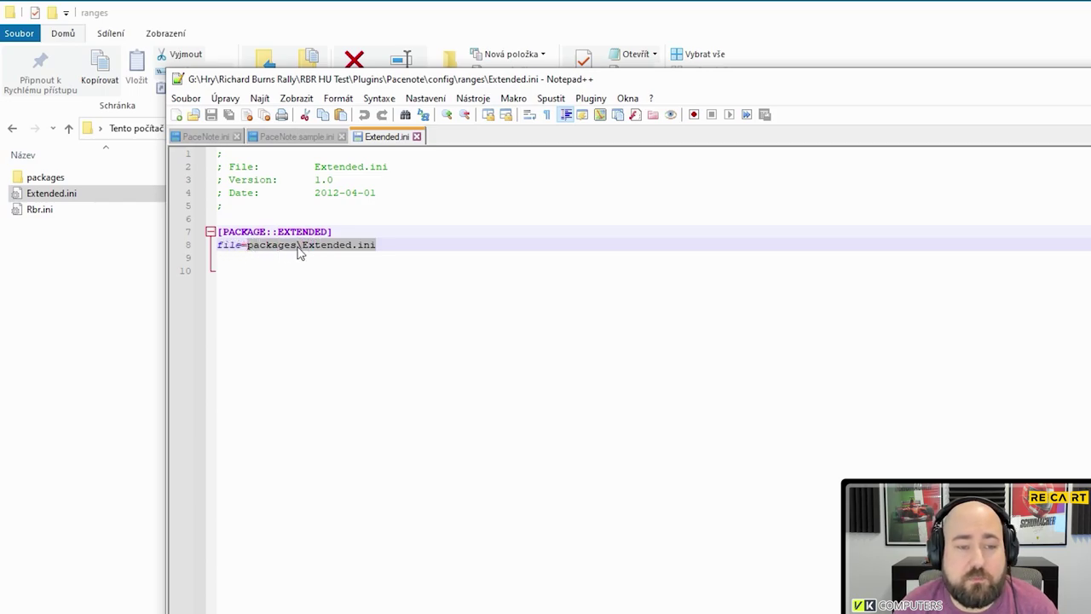
{"action": "left_click_drag", "start_coordinate": [375, 246], "coordinate": [247, 245]}
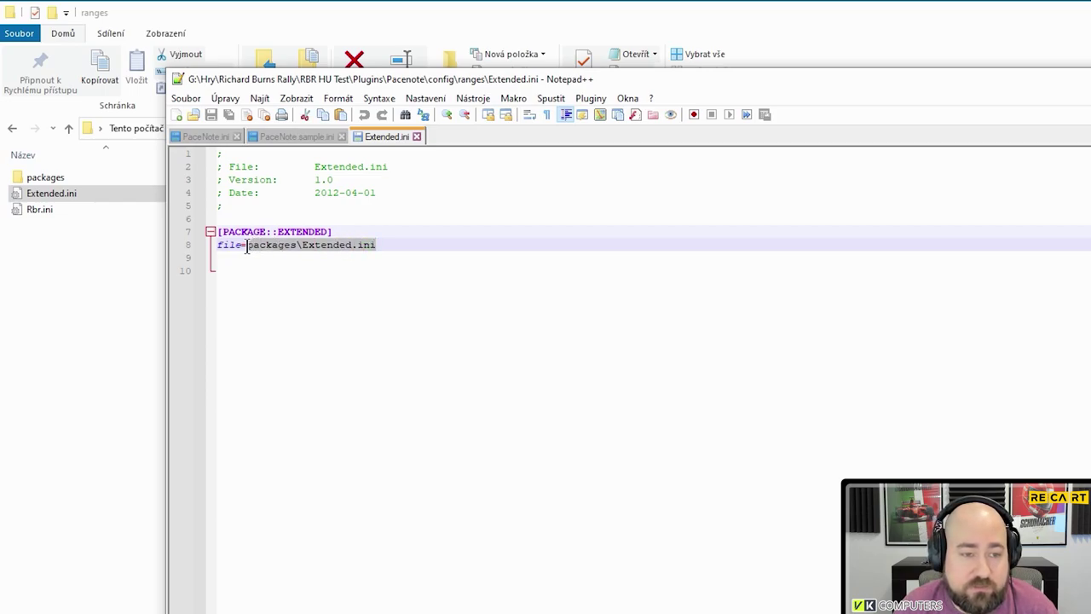
{"action": "right_click", "coordinate": [330, 249]}
{"action": "left_click", "coordinate": [361, 272]}
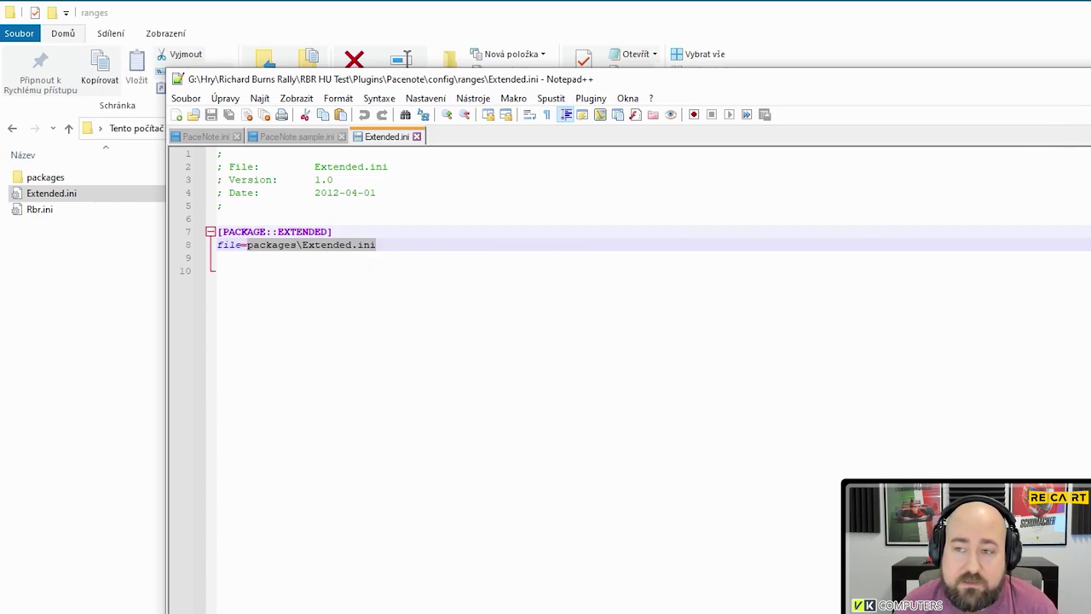
- Open the ranges folder's Rbr.ini in Notepad++, replace its file value with the copied packages\Extended.ini, and save it
{"action": "left_click", "coordinate": [163, 170]}
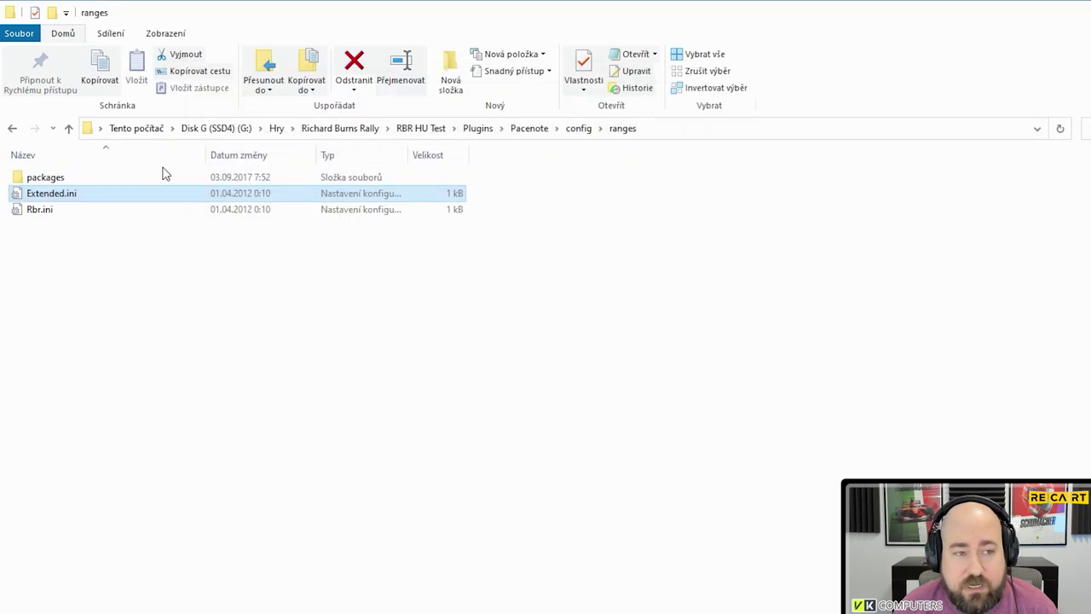
{"action": "left_click", "coordinate": [37, 210]}
{"action": "right_click", "coordinate": [39, 213]}
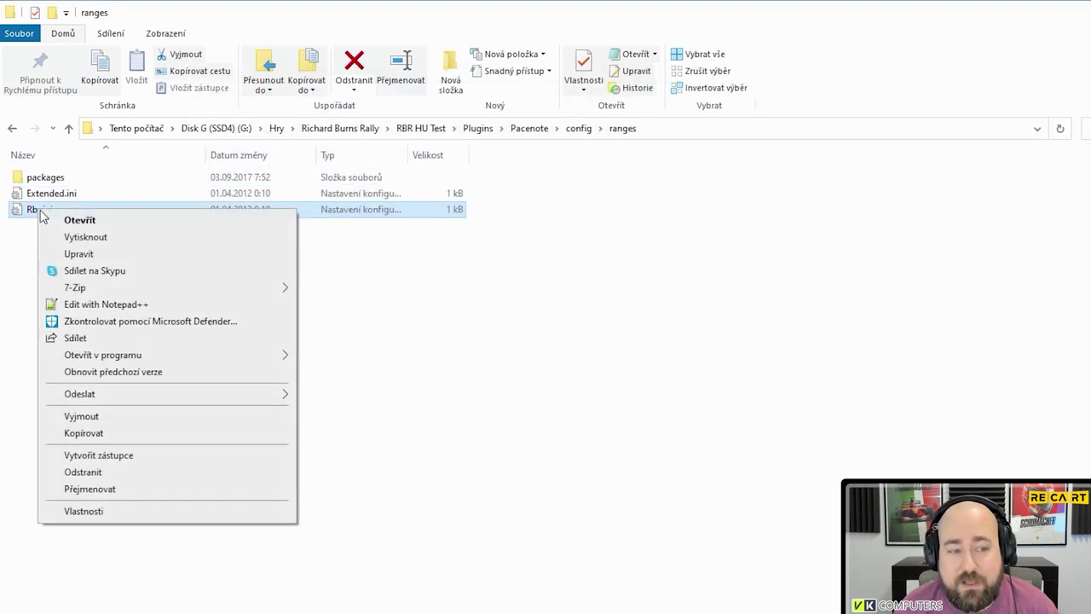
{"action": "left_click", "coordinate": [107, 305]}
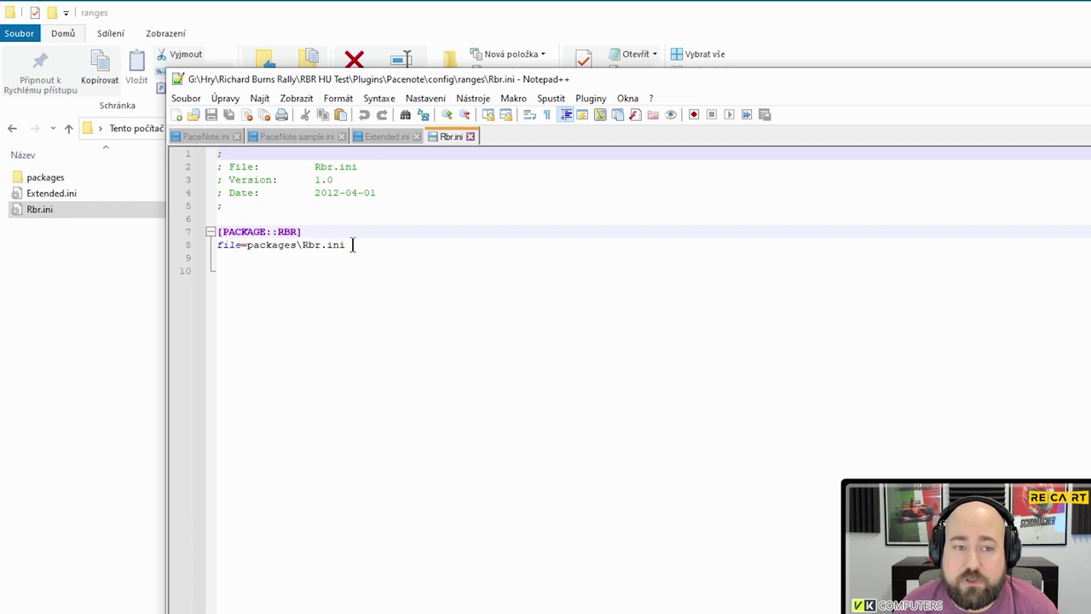
{"action": "left_click_drag", "start_coordinate": [353, 245], "coordinate": [248, 247]}
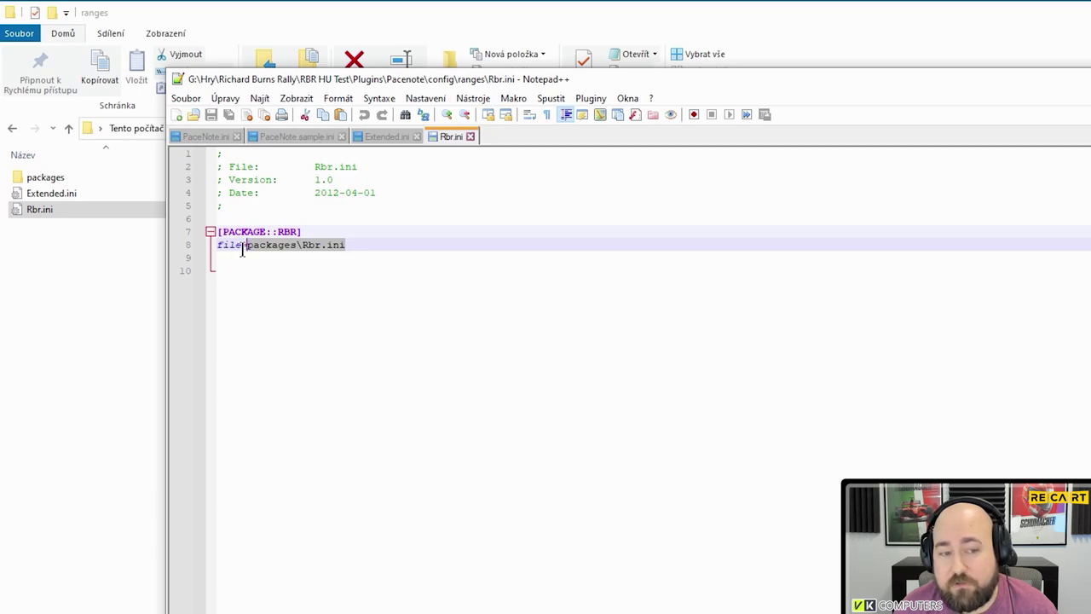
{"action": "left_click_drag", "start_coordinate": [346, 244], "coordinate": [246, 246]}
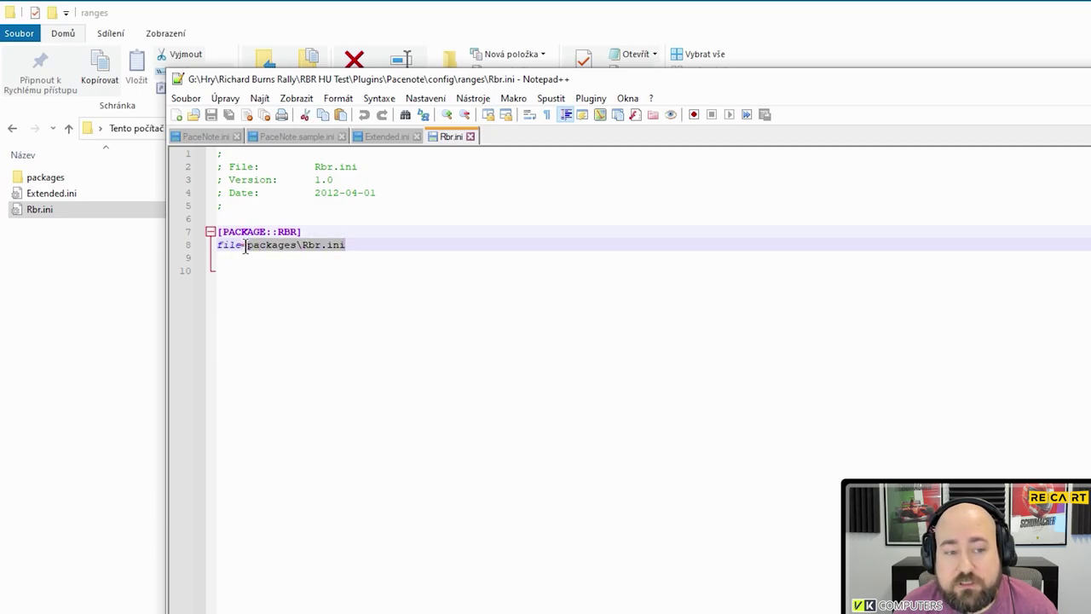
{"action": "right_click", "coordinate": [269, 247]}
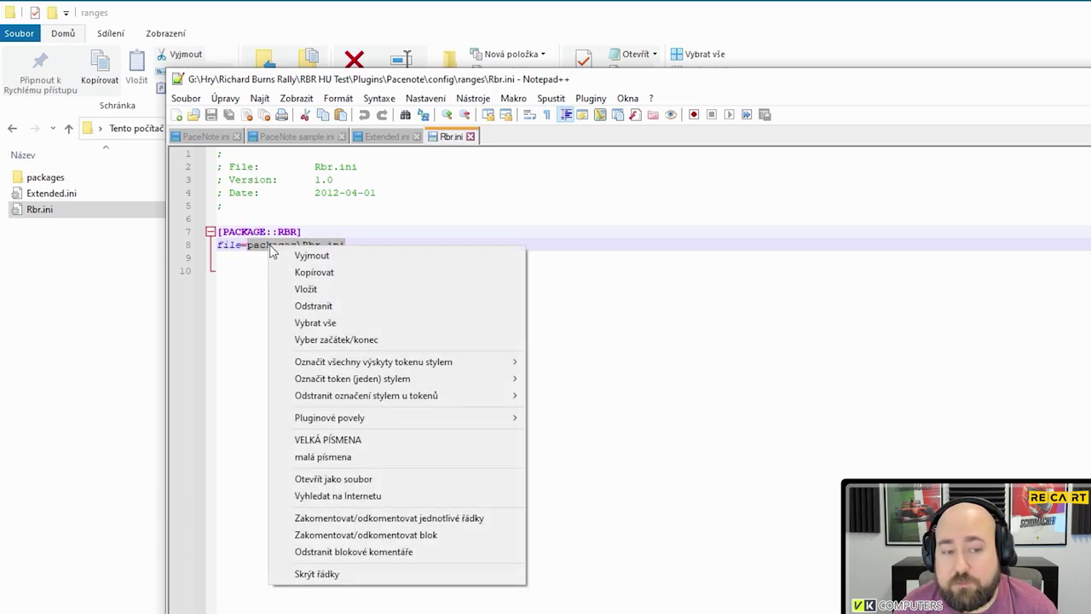
{"action": "left_click", "coordinate": [308, 290]}
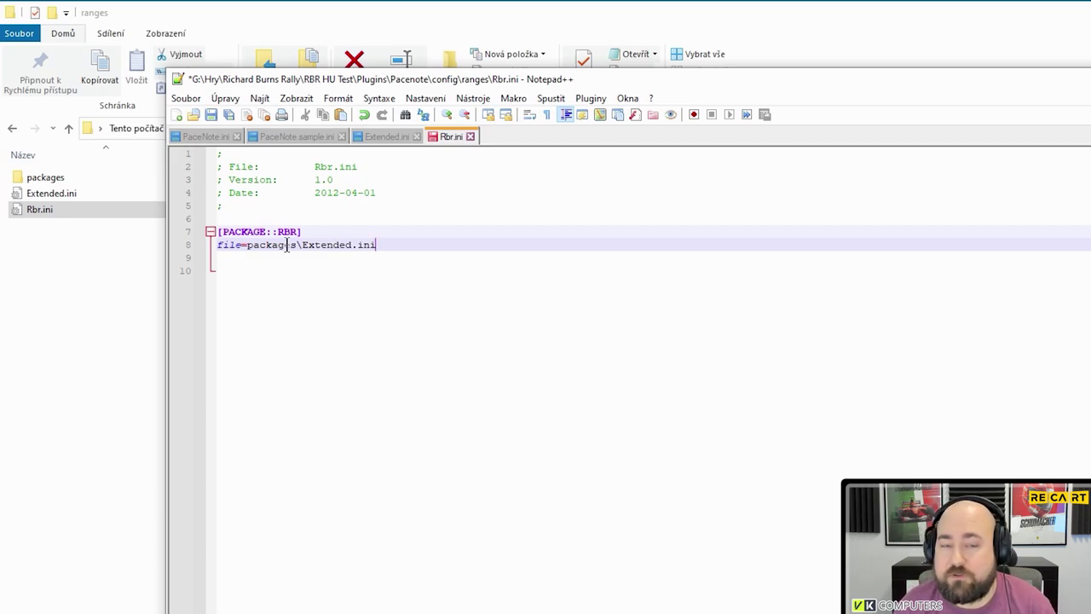
{"action": "left_click", "coordinate": [210, 116]}
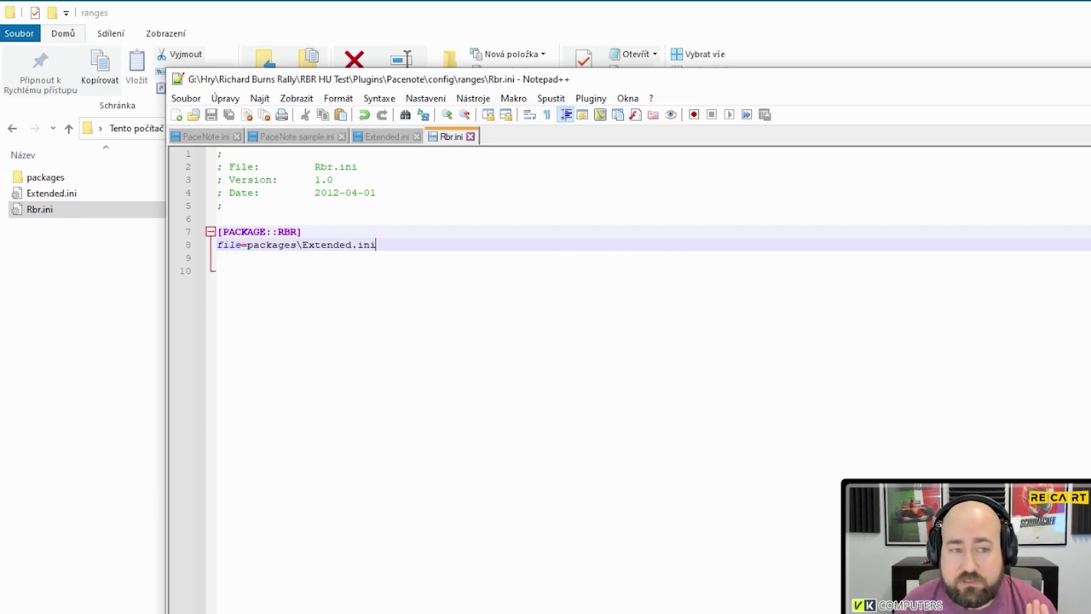
- Return to File Explorer and open Numeric-cz.ini from the config\pacenotes folder in Notepad++
{"action": "key", "text": "alt+Tab"}
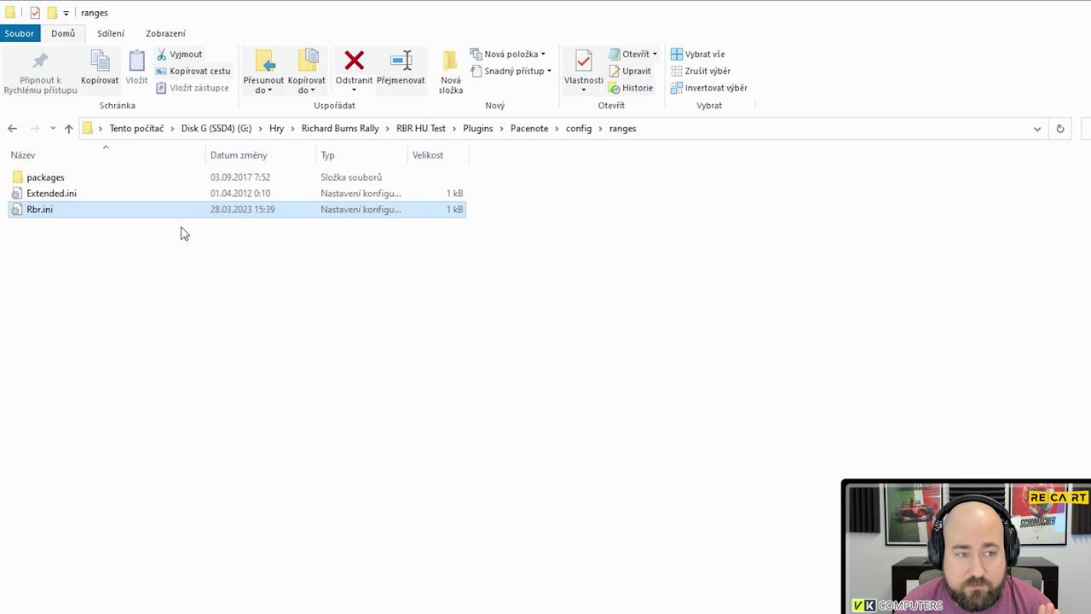
{"action": "left_click", "coordinate": [576, 132]}
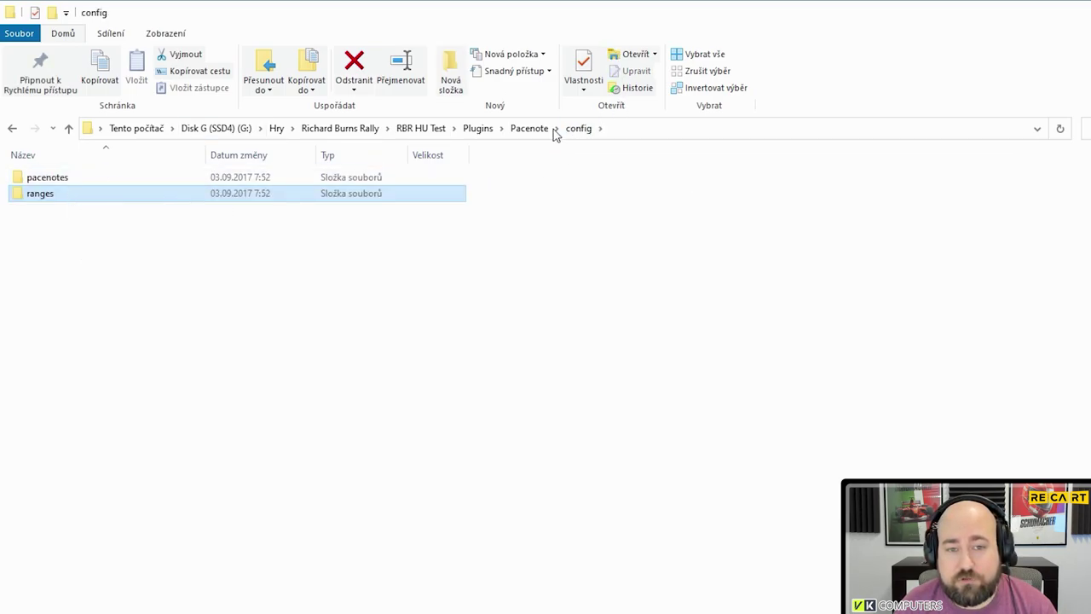
{"action": "double_click", "coordinate": [47, 179]}
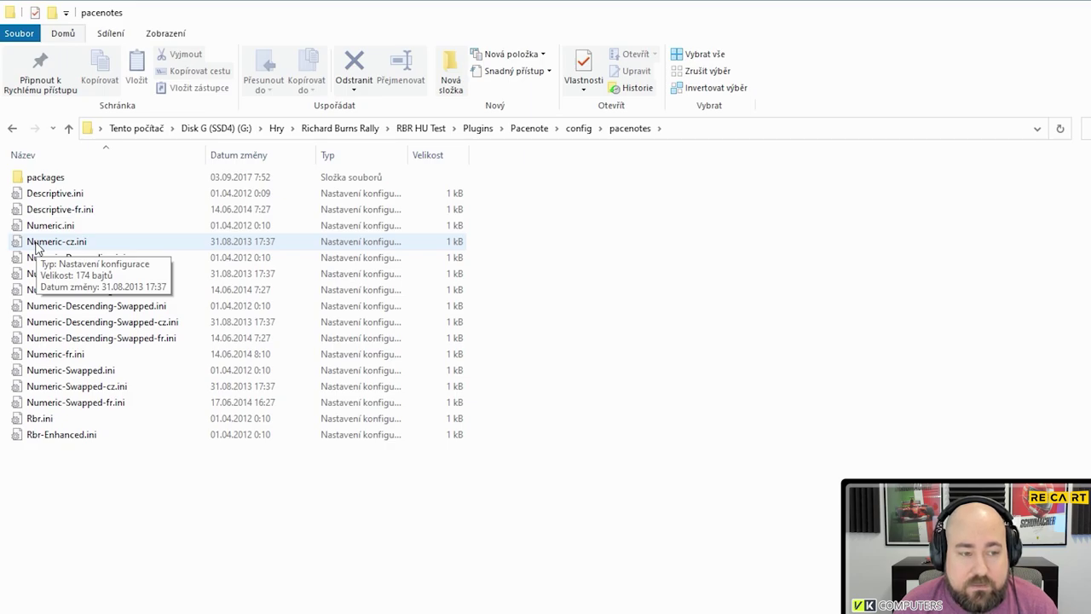
{"action": "right_click", "coordinate": [39, 422]}
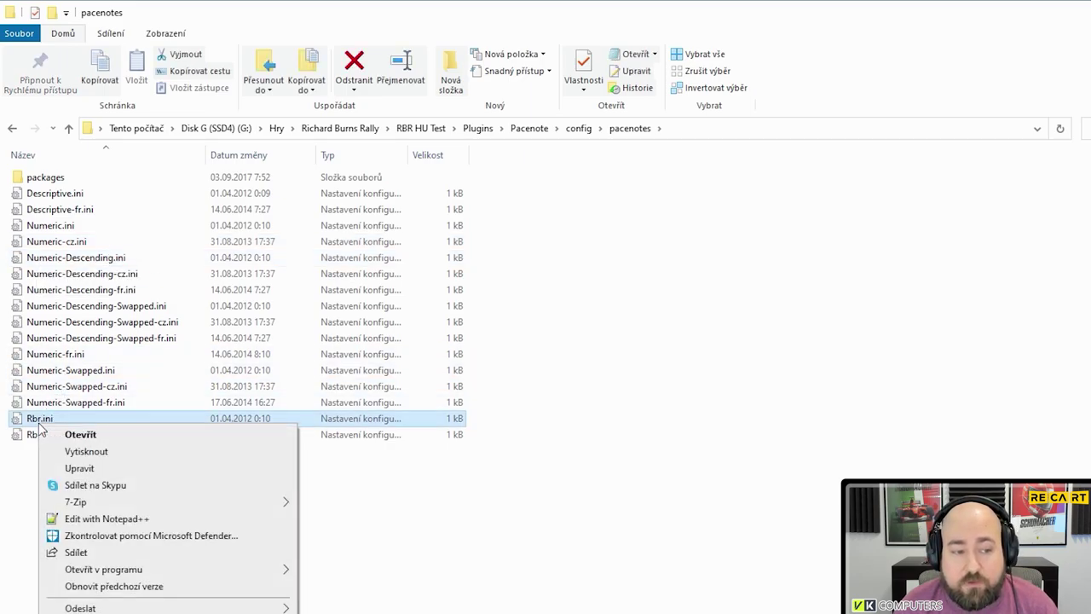
{"action": "left_click", "coordinate": [61, 241]}
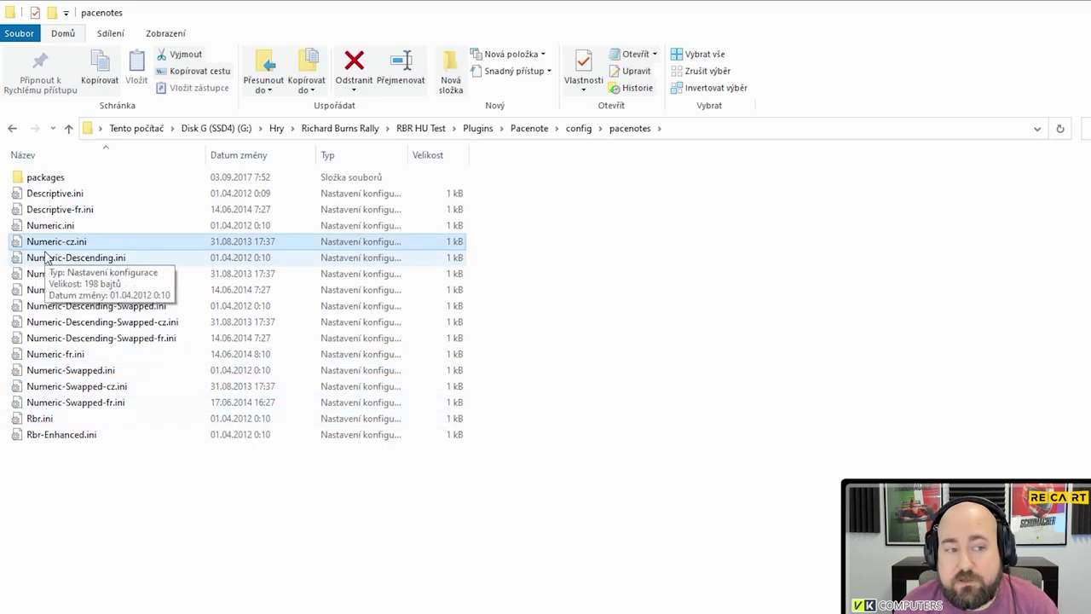
{"action": "right_click", "coordinate": [53, 243]}
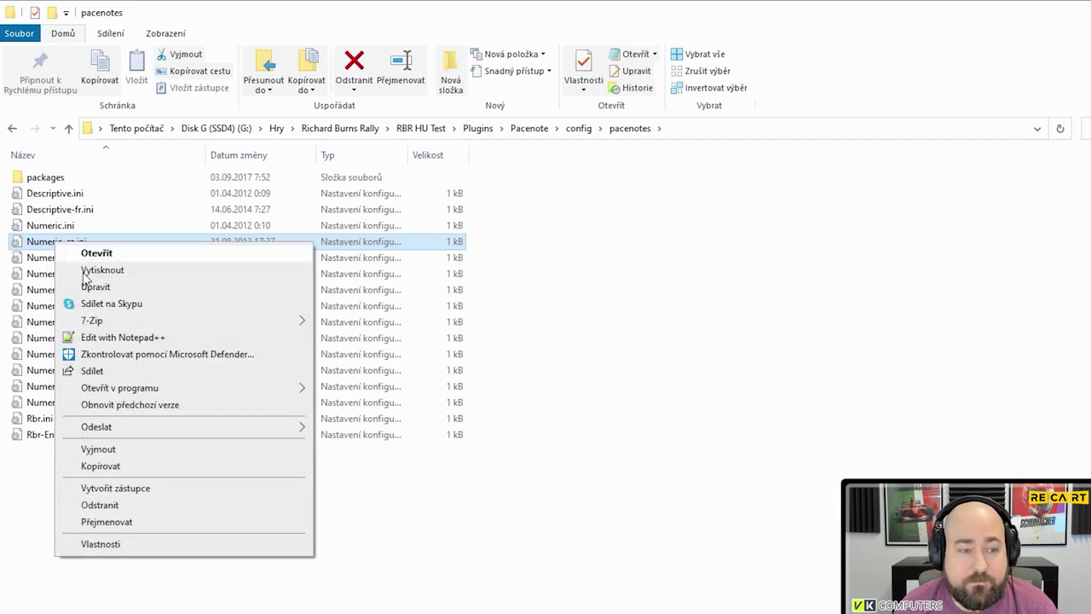
{"action": "left_click", "coordinate": [119, 338]}
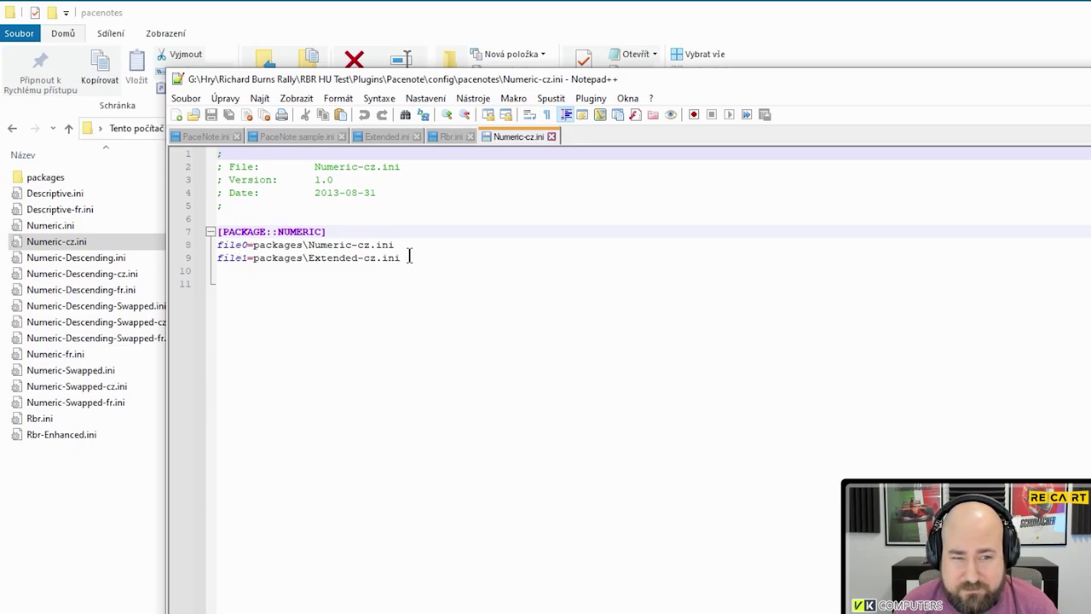
- Copy the file0 and file1 lines under [PACKAGE::NUMERIC] in Numeric-cz.ini
{"action": "left_click_drag", "start_coordinate": [410, 257], "coordinate": [219, 247]}
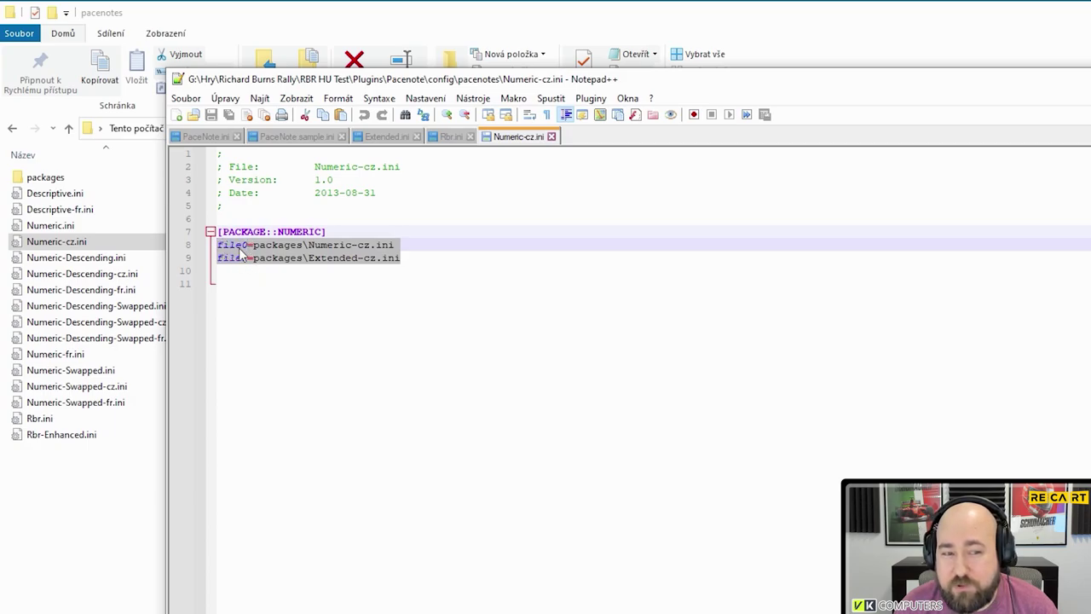
{"action": "left_click", "coordinate": [348, 246]}
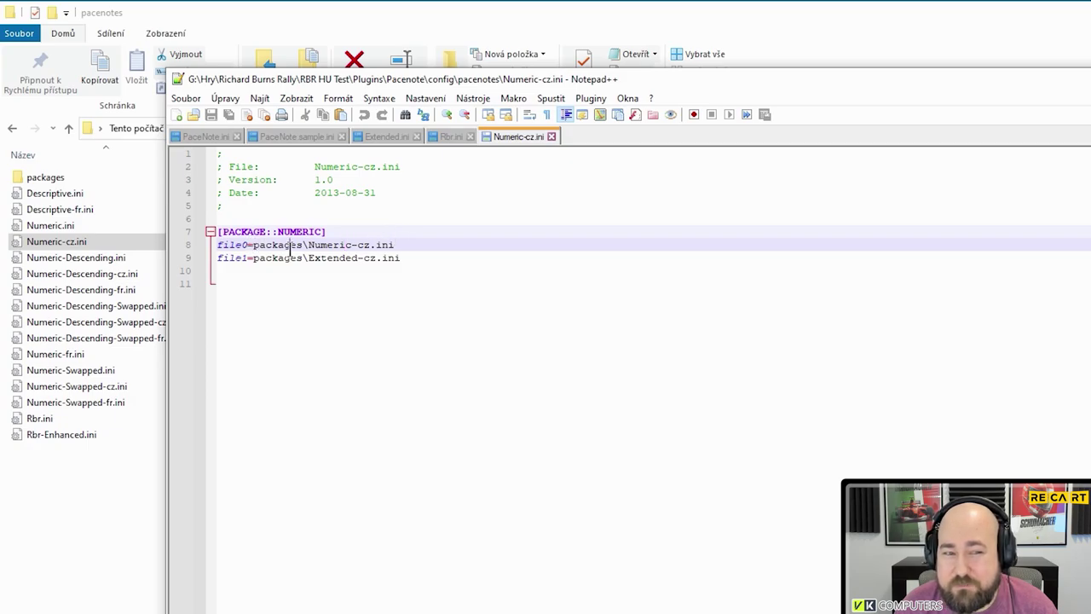
{"action": "left_click_drag", "start_coordinate": [399, 258], "coordinate": [220, 244]}
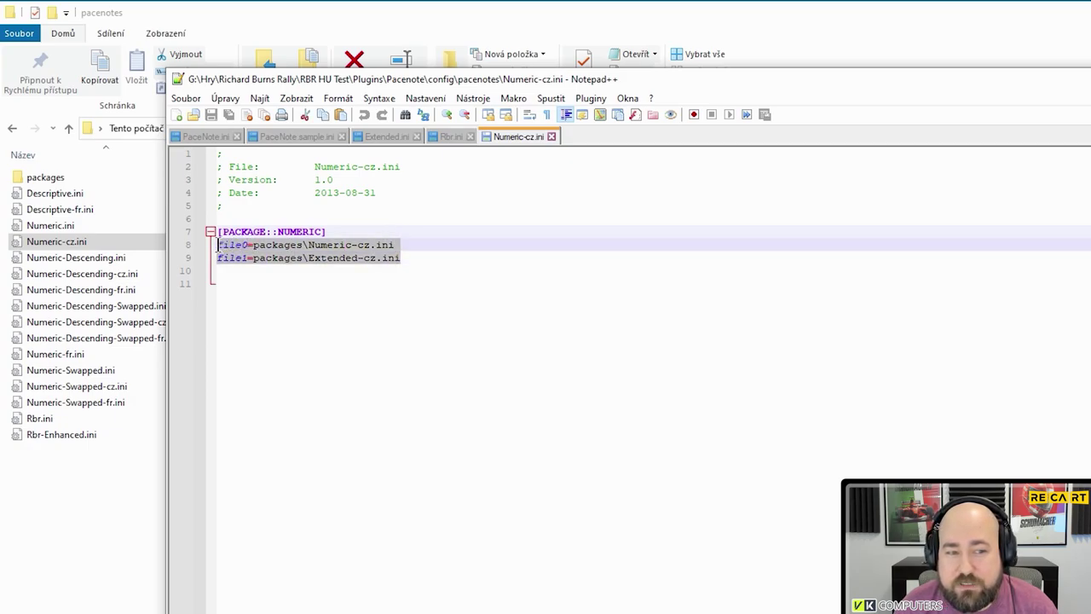
{"action": "right_click", "coordinate": [284, 248]}
{"action": "left_click", "coordinate": [319, 270]}
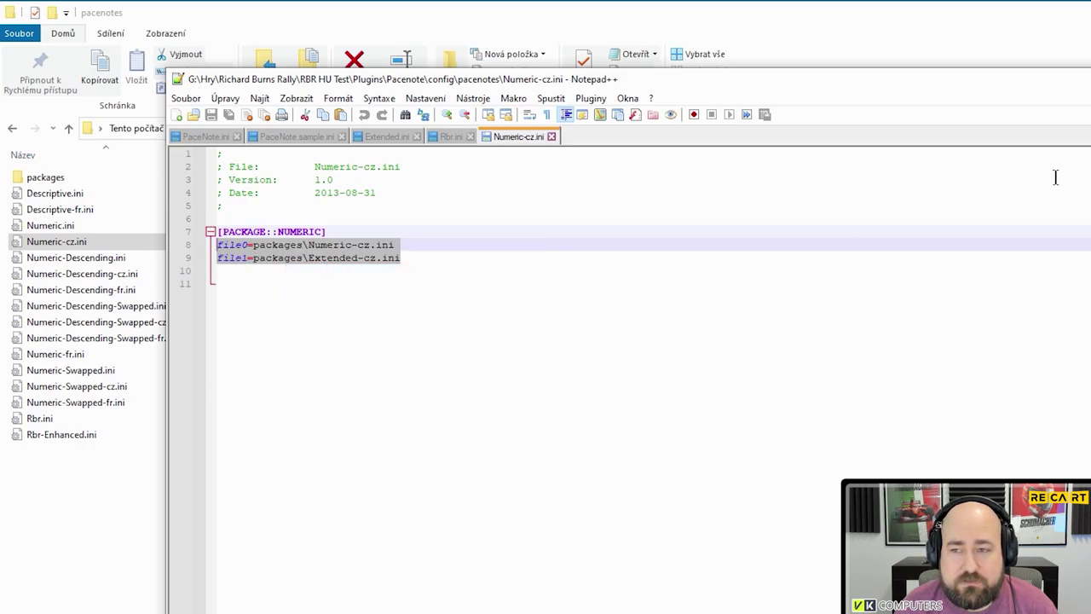
- Return to File Explorer and open Rbr.ini from the config\pacenotes folder in Notepad++
{"action": "key", "text": "alt+Tab"}
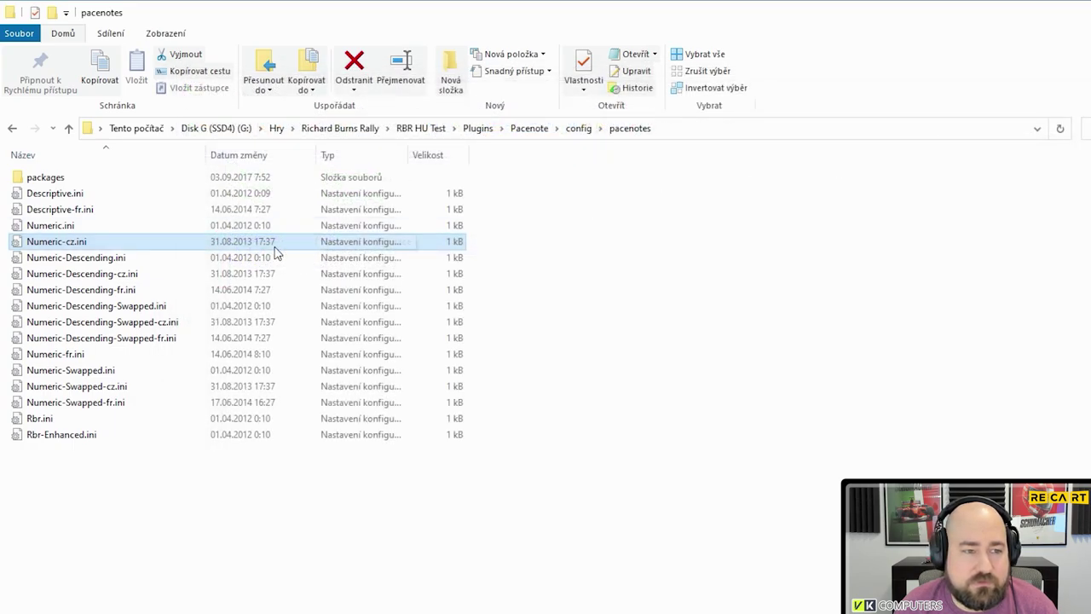
{"action": "right_click", "coordinate": [39, 424]}
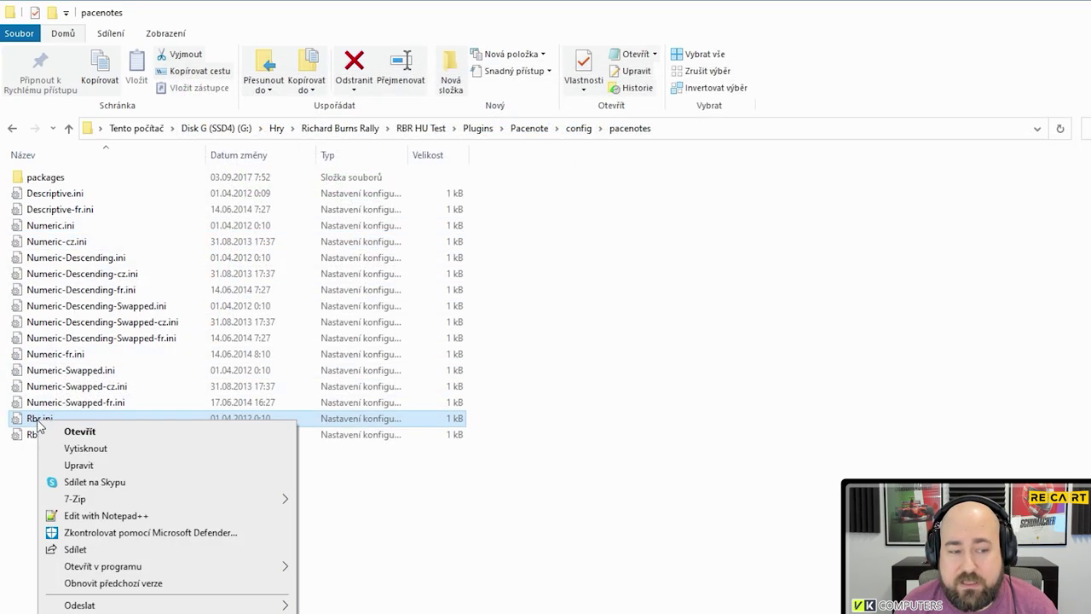
{"action": "left_click", "coordinate": [113, 516]}
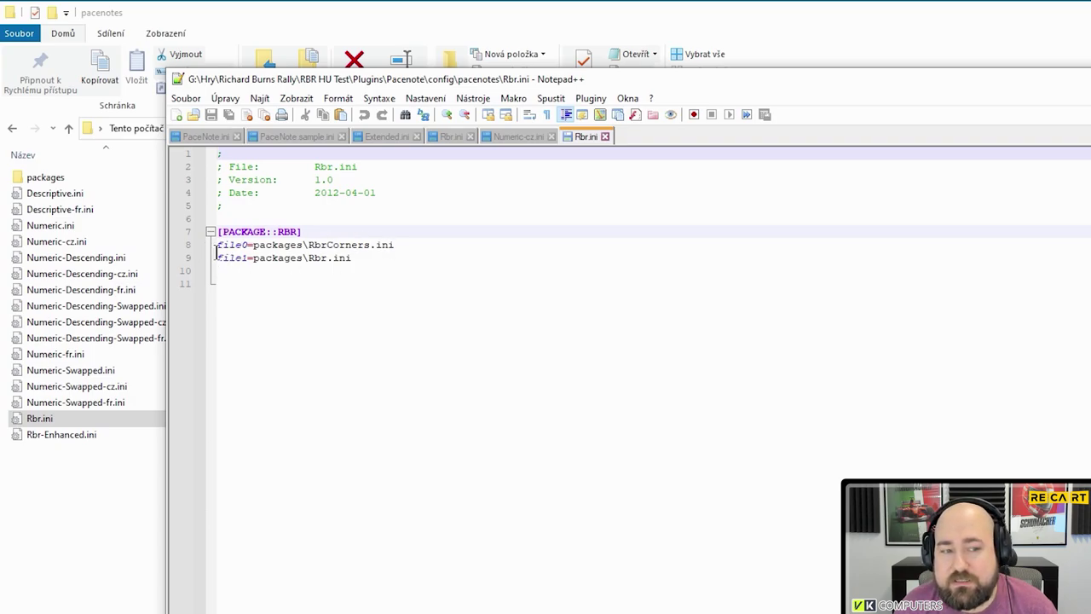
- Replace the file0 and file1 lines under [PACKAGE::RBR] with the copied packages\Numeric-cz.ini and packages\Extended-cz.ini lines, then save and close the editor
{"action": "left_click", "coordinate": [345, 260]}
{"action": "left_click_drag", "start_coordinate": [345, 260], "coordinate": [219, 249]}
{"action": "left_click", "coordinate": [312, 257]}
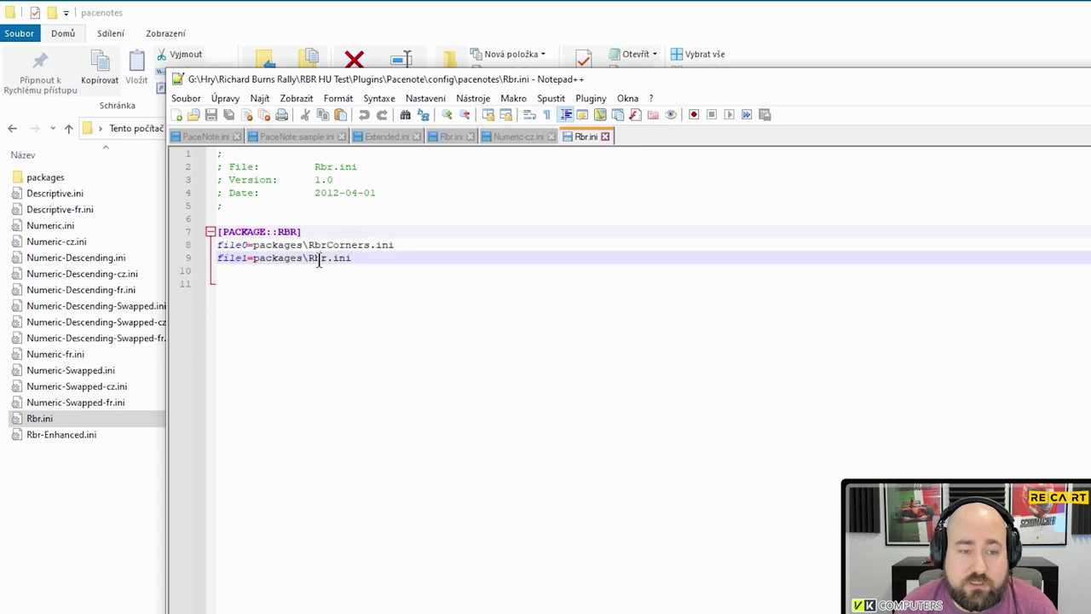
{"action": "left_click_drag", "start_coordinate": [345, 257], "coordinate": [220, 245]}
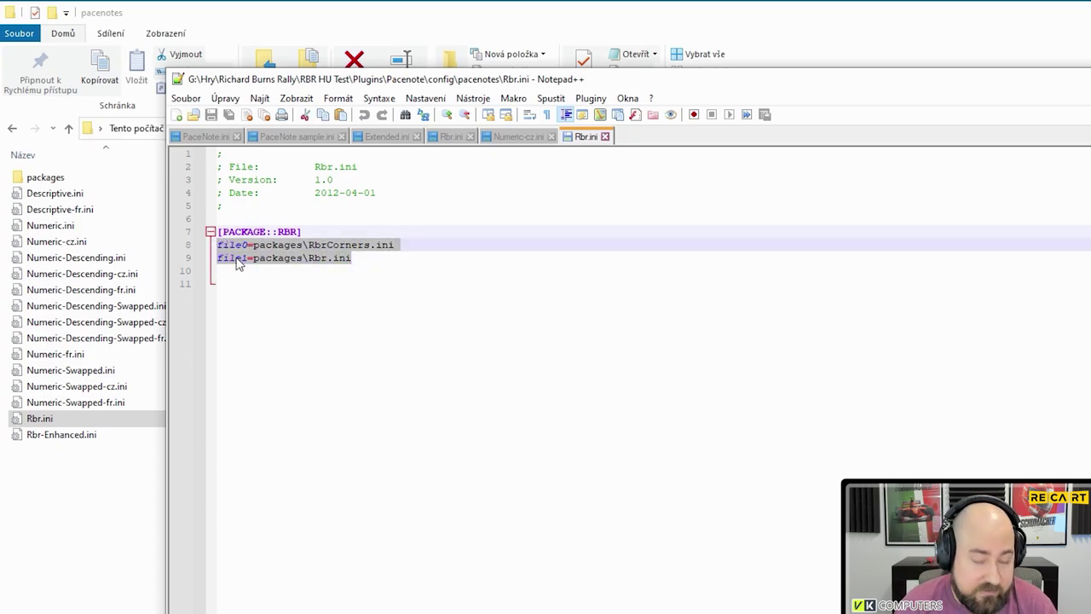
{"action": "right_click", "coordinate": [251, 249]}
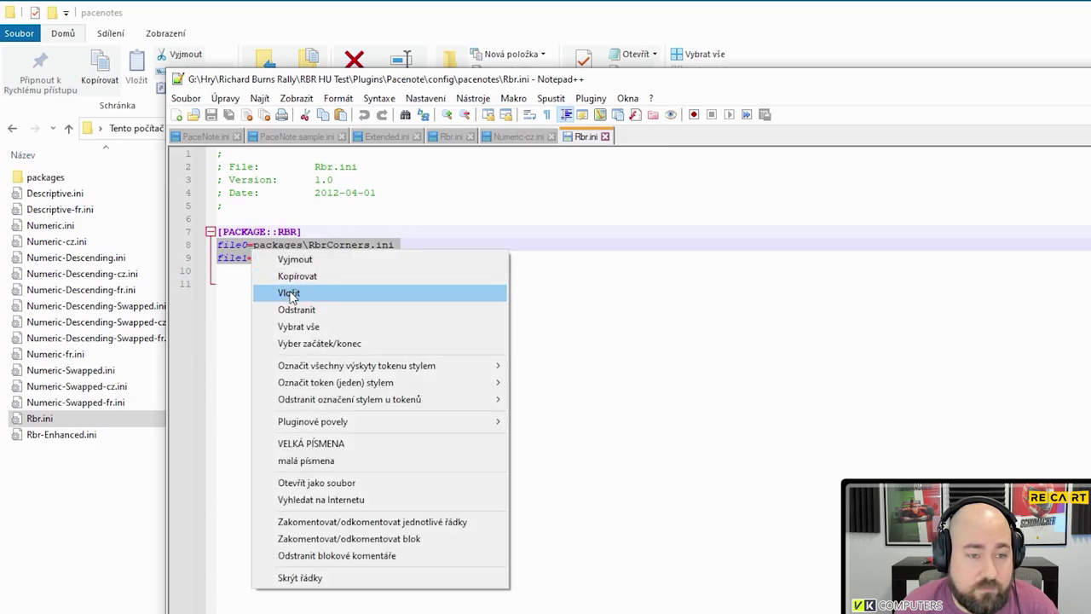
{"action": "left_click", "coordinate": [290, 293]}
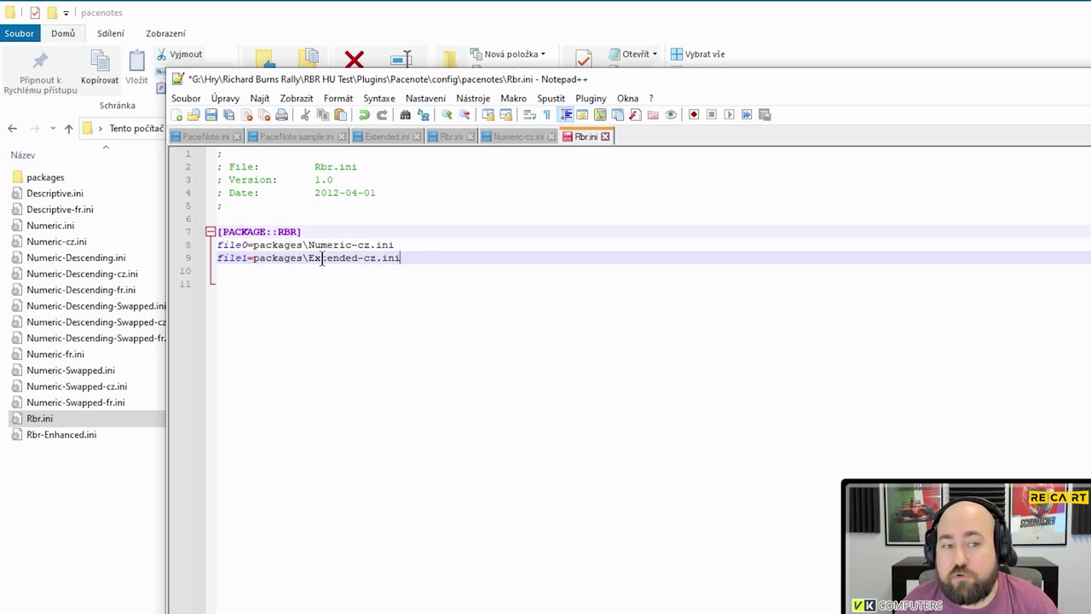
{"action": "left_click", "coordinate": [212, 115]}
{"action": "key", "text": "alt+F4"}
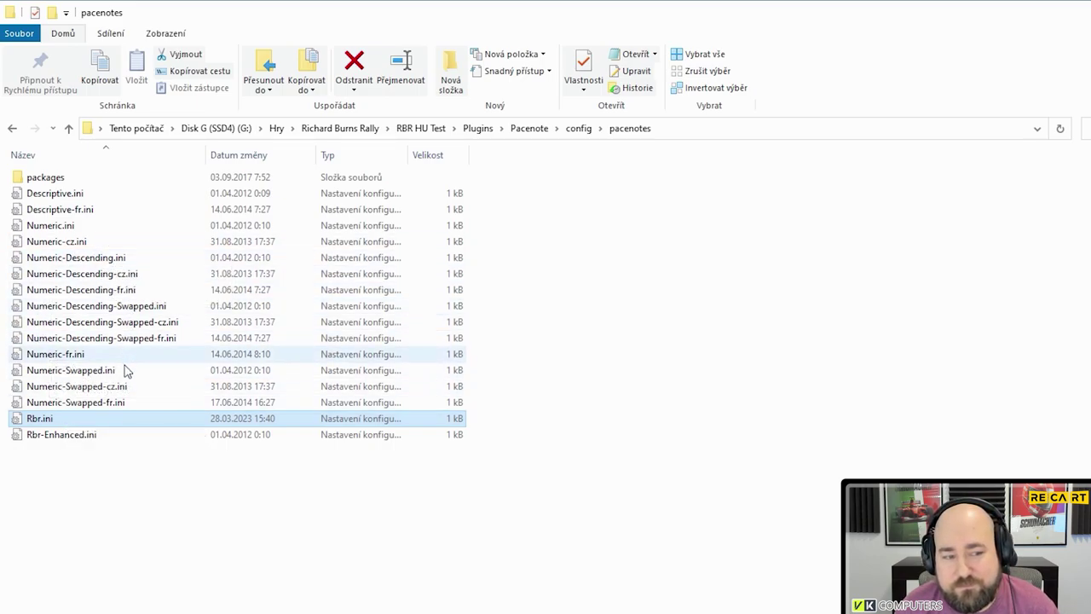
- Edit Rbr-Enhanced.ini in Notepad++, replacing its file0 and file1 lines with the copied packages\Numeric-cz.ini and packages\Extended-cz.ini lines, and save it
{"action": "right_click", "coordinate": [57, 438]}
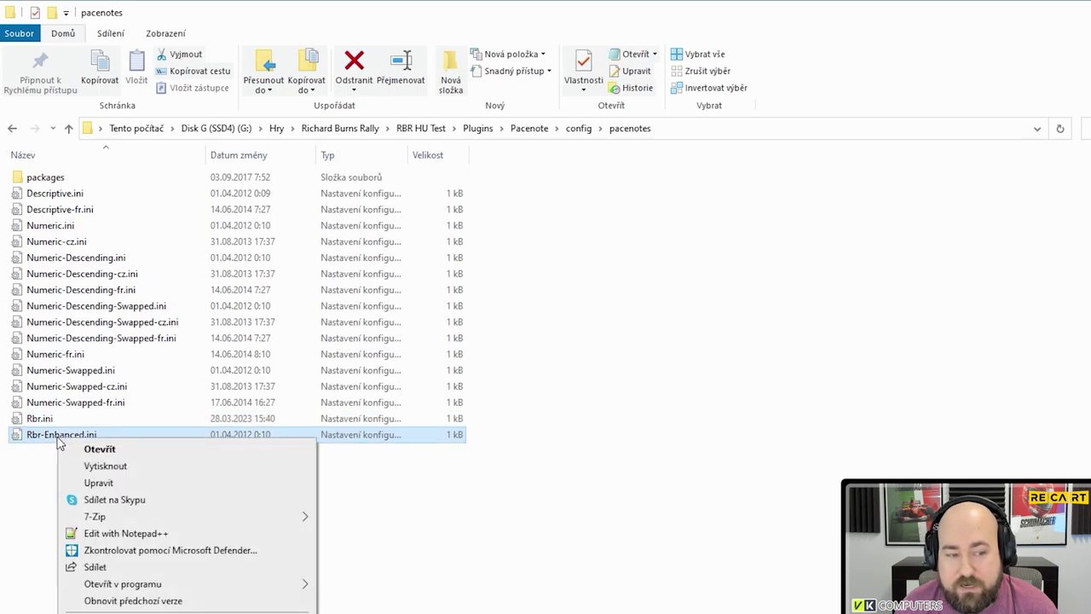
{"action": "left_click", "coordinate": [130, 535]}
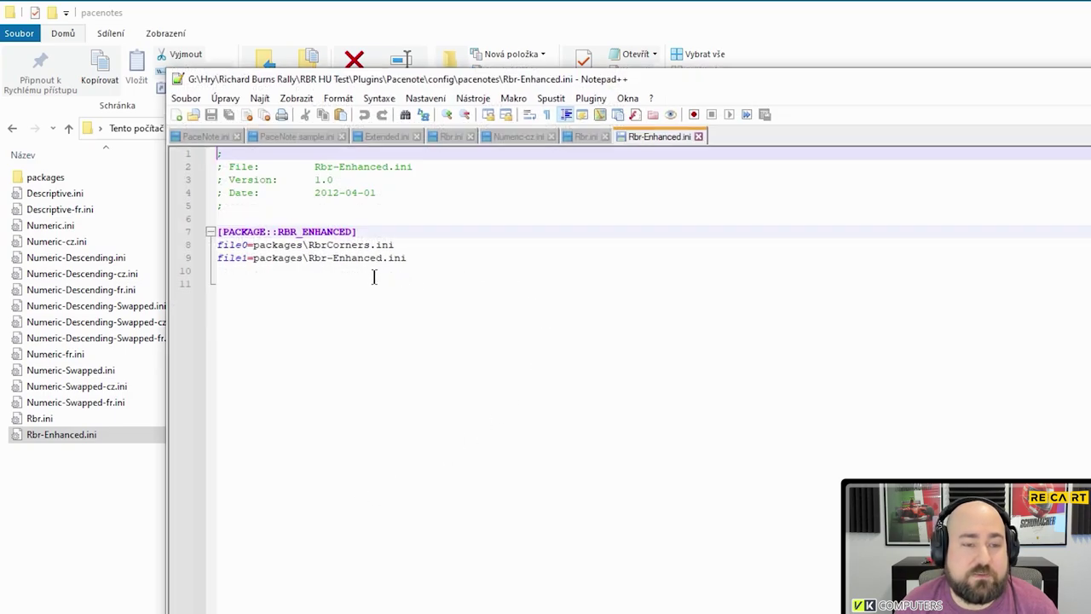
{"action": "left_click", "coordinate": [255, 259]}
{"action": "left_click_drag", "start_coordinate": [408, 258], "coordinate": [215, 245]}
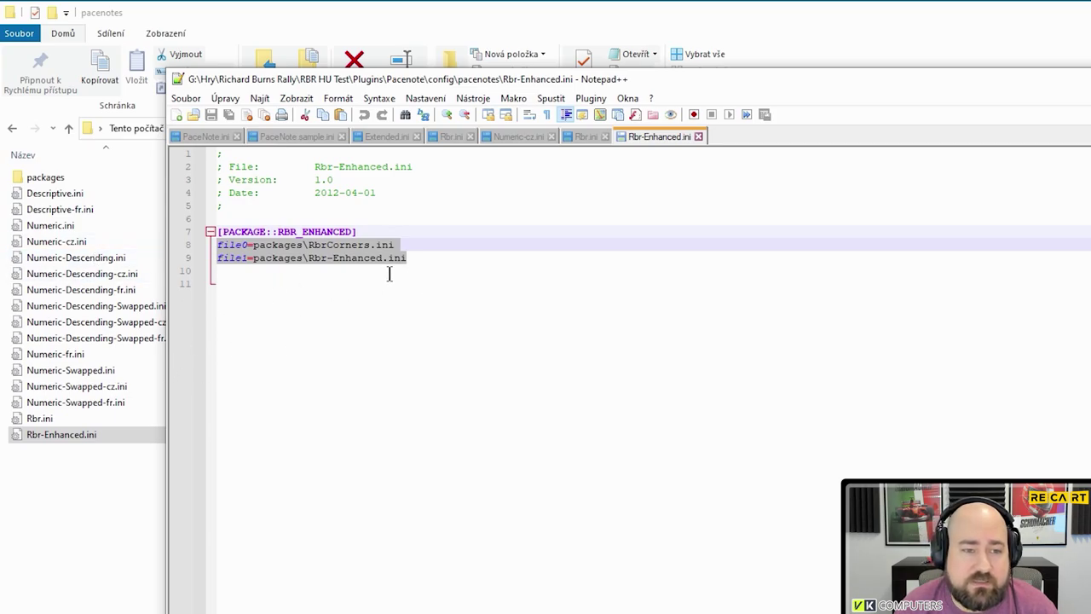
{"action": "key", "text": "ctrl+v"}
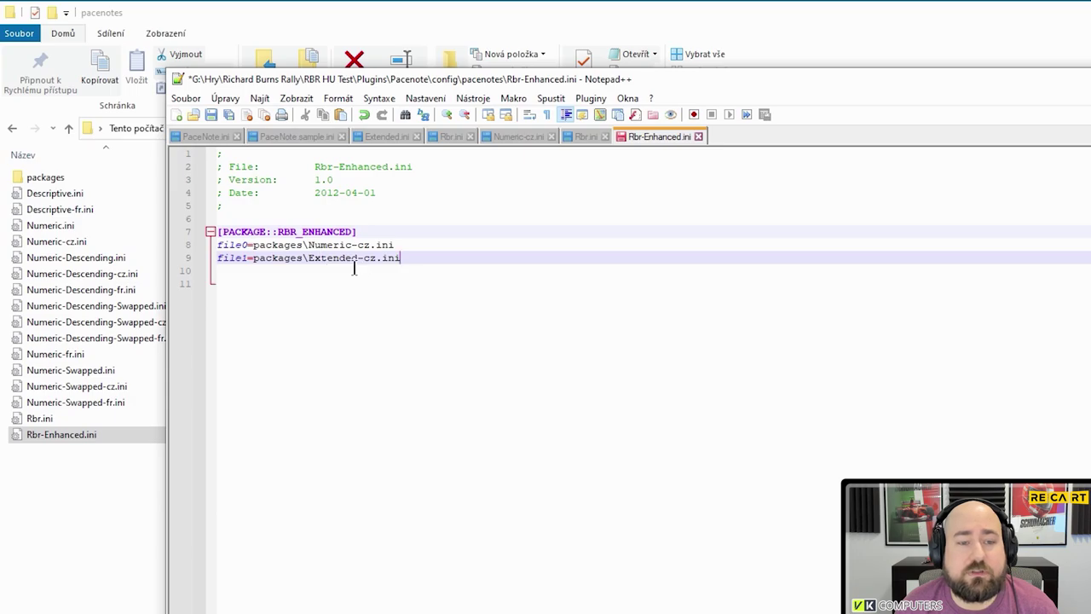
{"action": "left_click", "coordinate": [211, 114]}
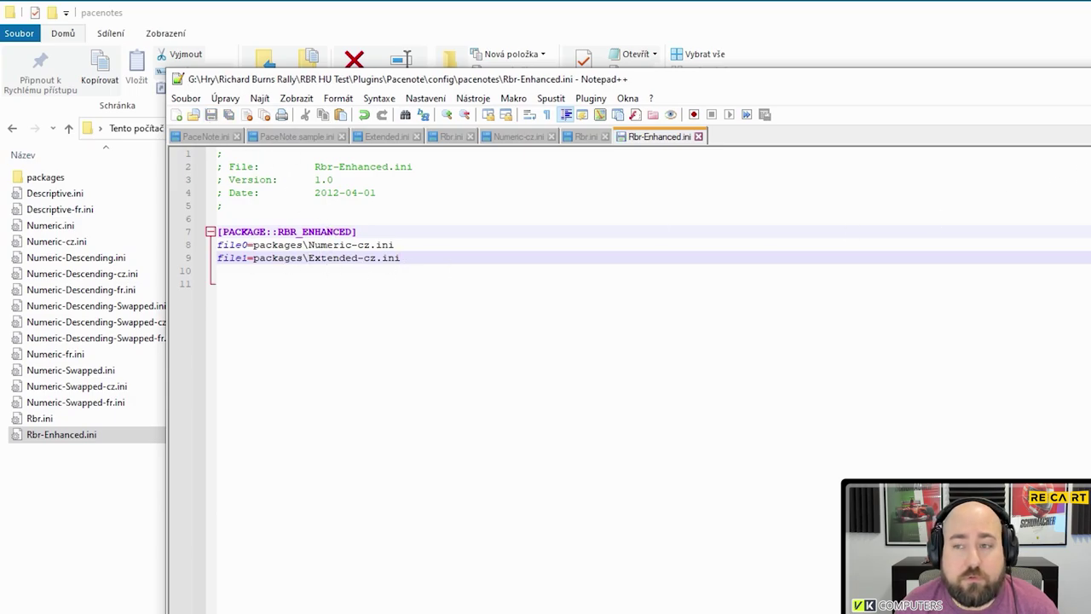
{"action": "key", "text": "alt+F4"}
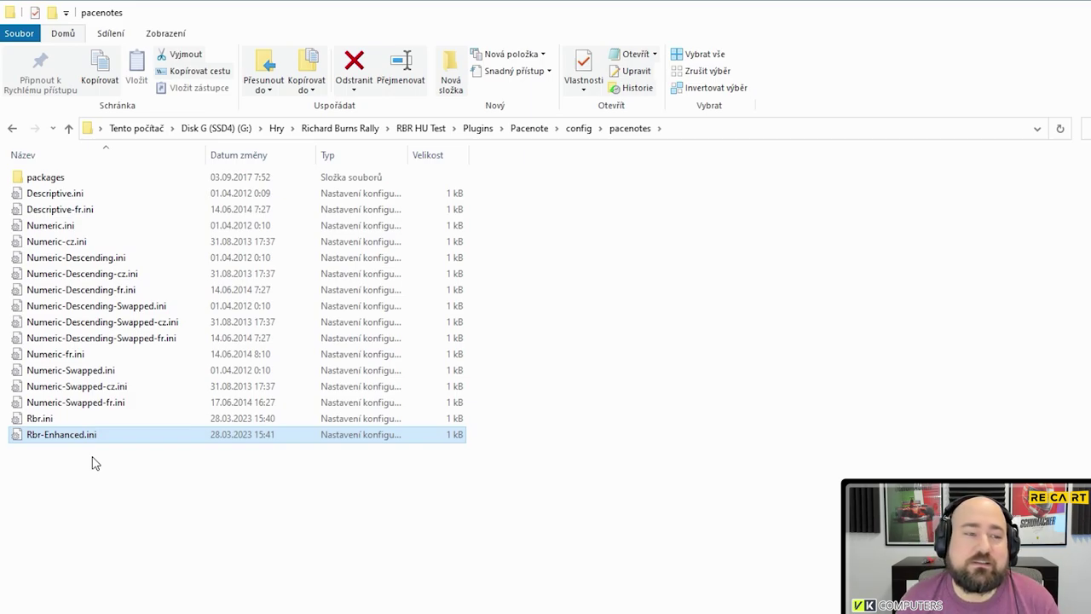
- Open the RBR HU Test\Plugins\Pacenote\sounds\czech folder in File Explorer
{"action": "left_click", "coordinate": [365, 130]}
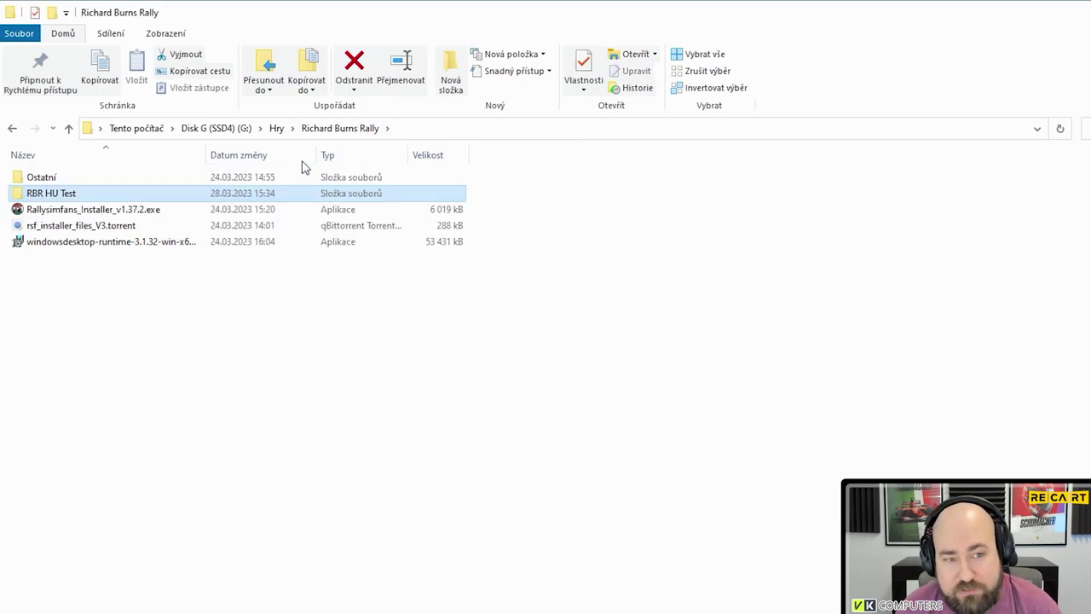
{"action": "double_click", "coordinate": [63, 194]}
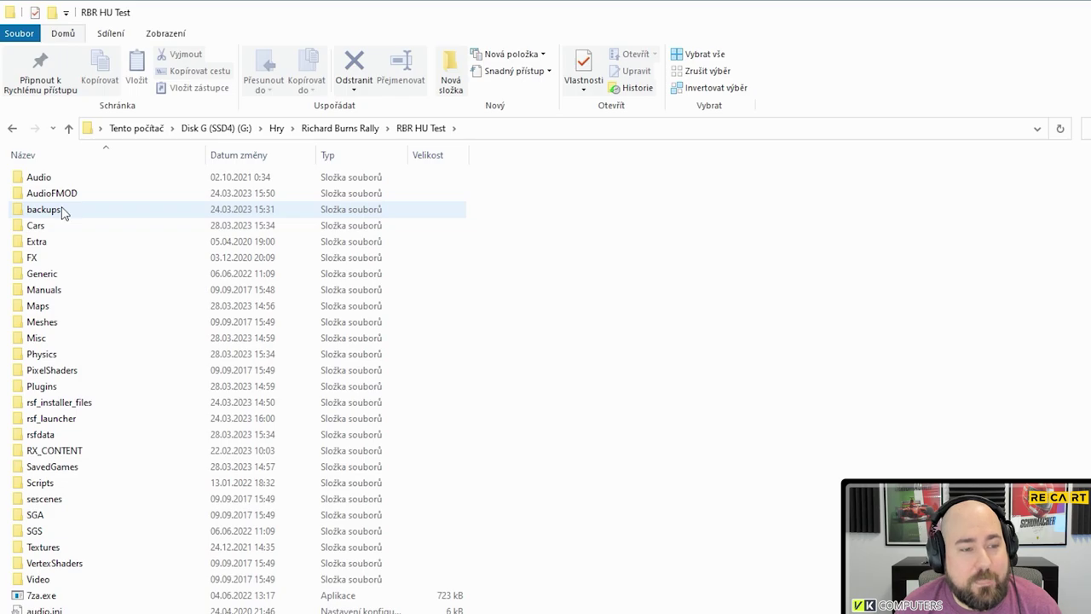
{"action": "left_click", "coordinate": [45, 389]}
{"action": "double_click", "coordinate": [44, 389]}
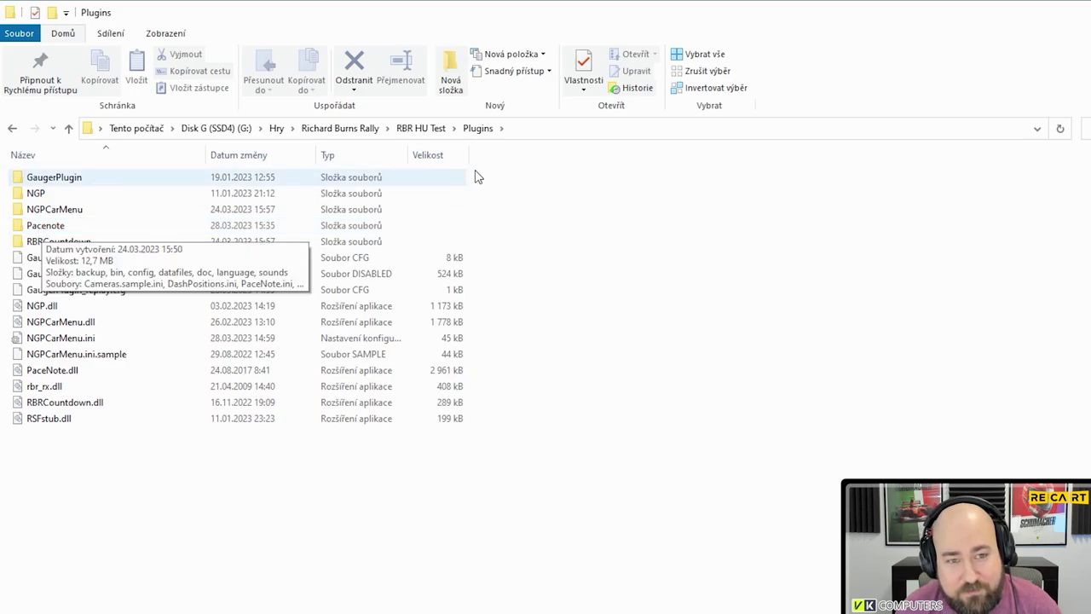
{"action": "double_click", "coordinate": [46, 227]}
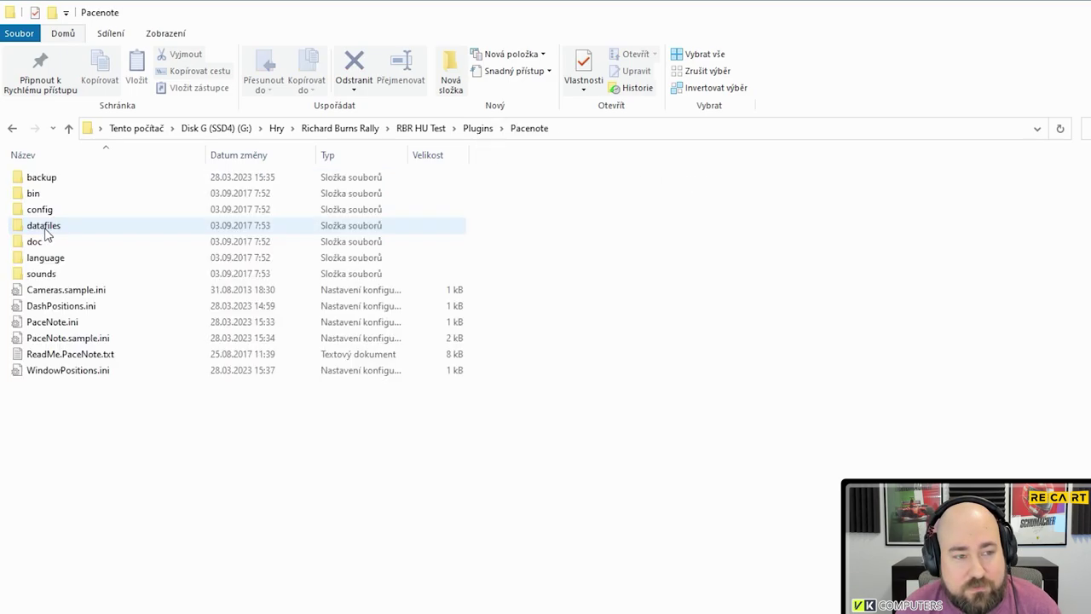
{"action": "double_click", "coordinate": [43, 275]}
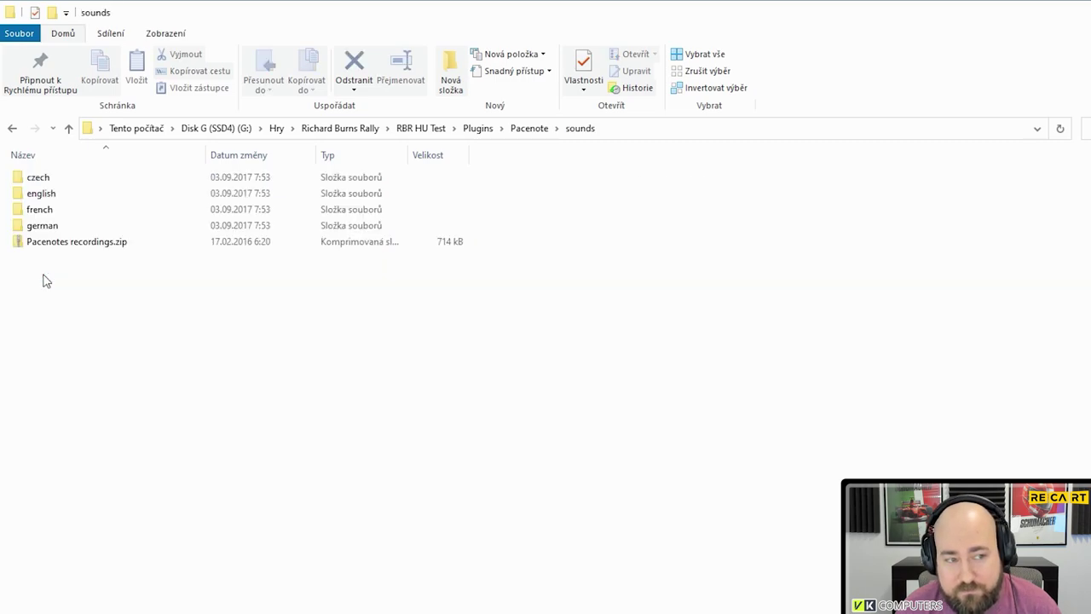
{"action": "double_click", "coordinate": [38, 180]}
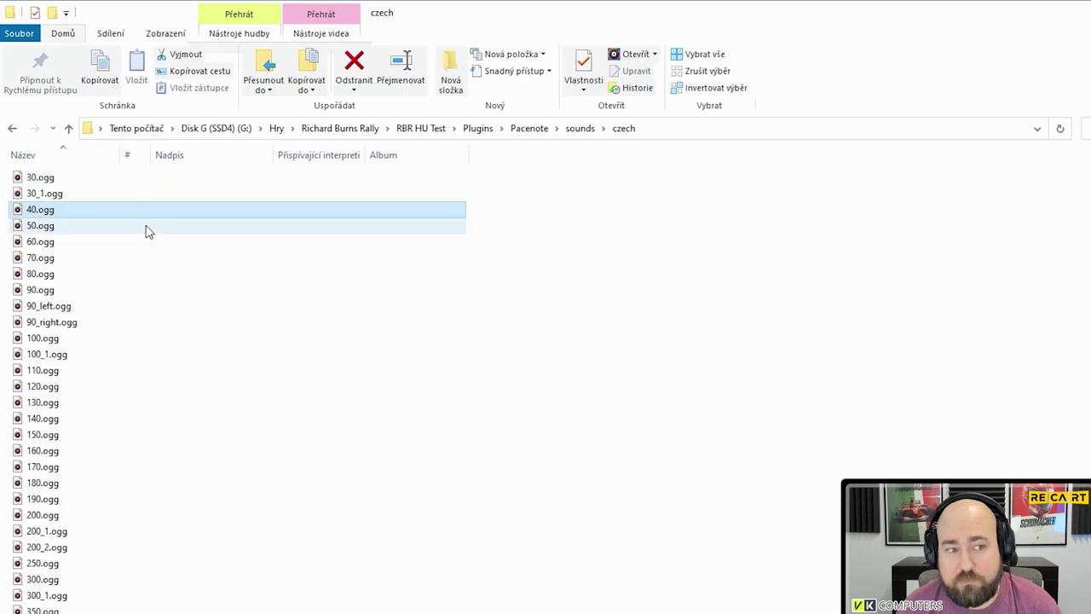
- Look through the czech folder's .ogg co-driver recordings, examining the number calls such as one.ogg and the three files
{"action": "left_click", "coordinate": [275, 275]}
{"action": "scroll", "coordinate": [205, 351], "scroll_direction": "down", "scroll_amount": 20}
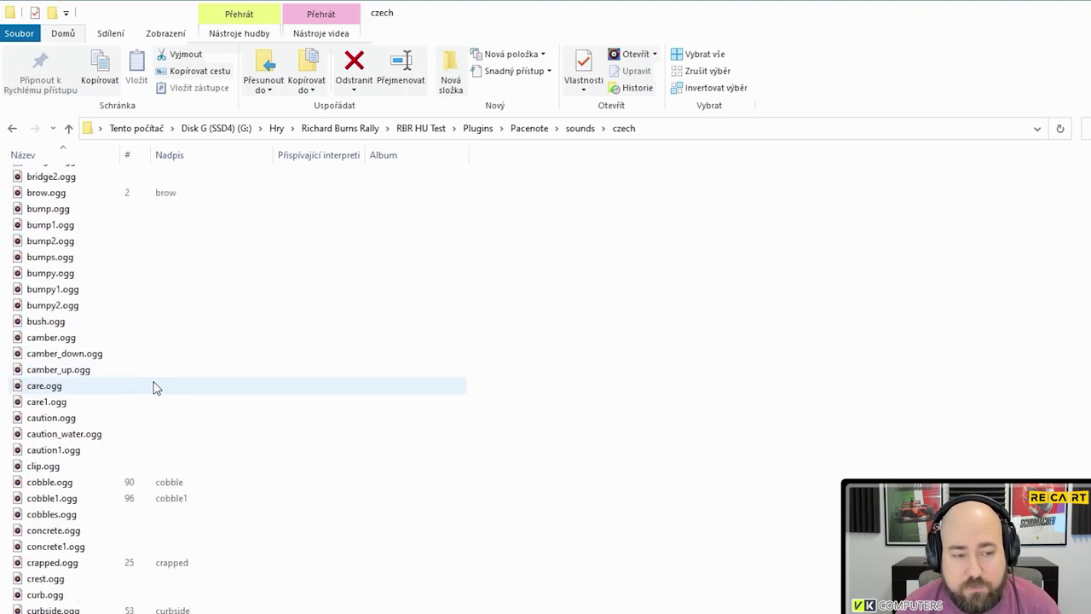
{"action": "scroll", "coordinate": [156, 387], "scroll_direction": "down", "scroll_amount": 10}
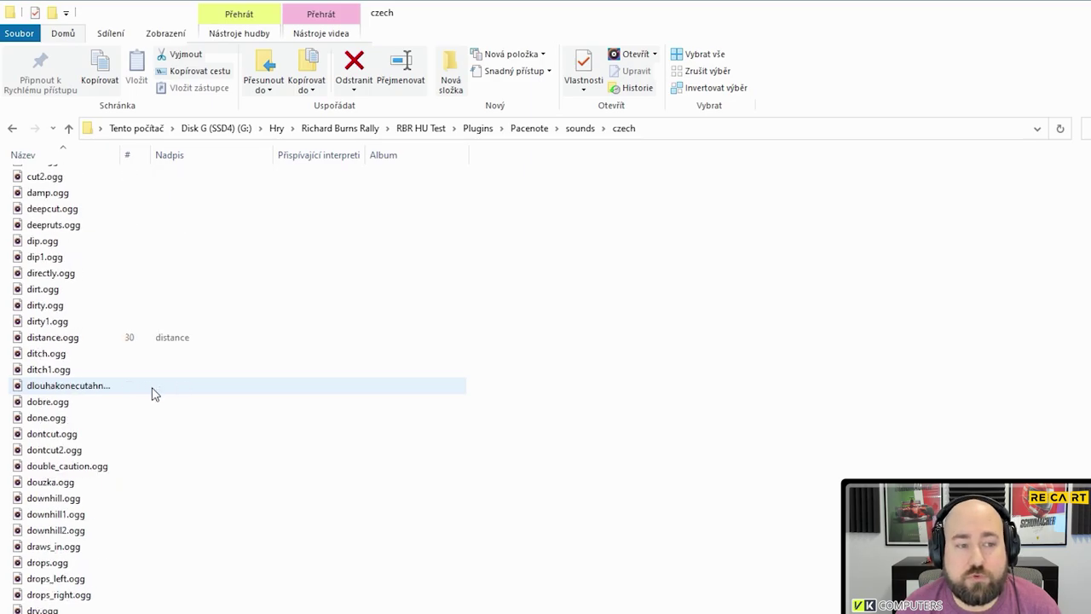
{"action": "scroll", "coordinate": [162, 516], "scroll_direction": "down", "scroll_amount": 20}
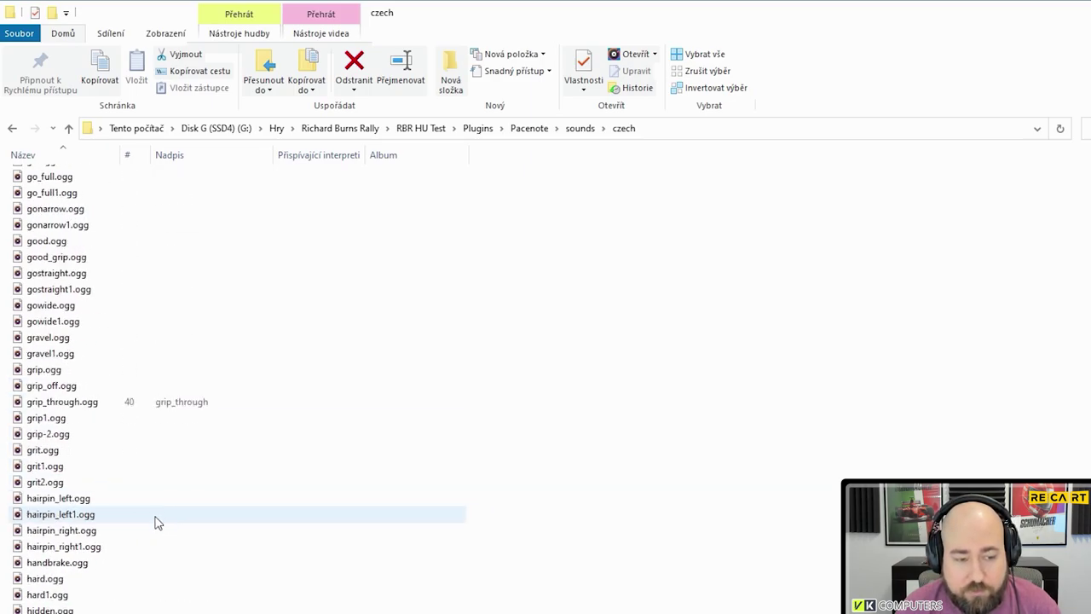
{"action": "scroll", "coordinate": [156, 522], "scroll_direction": "down", "scroll_amount": 20}
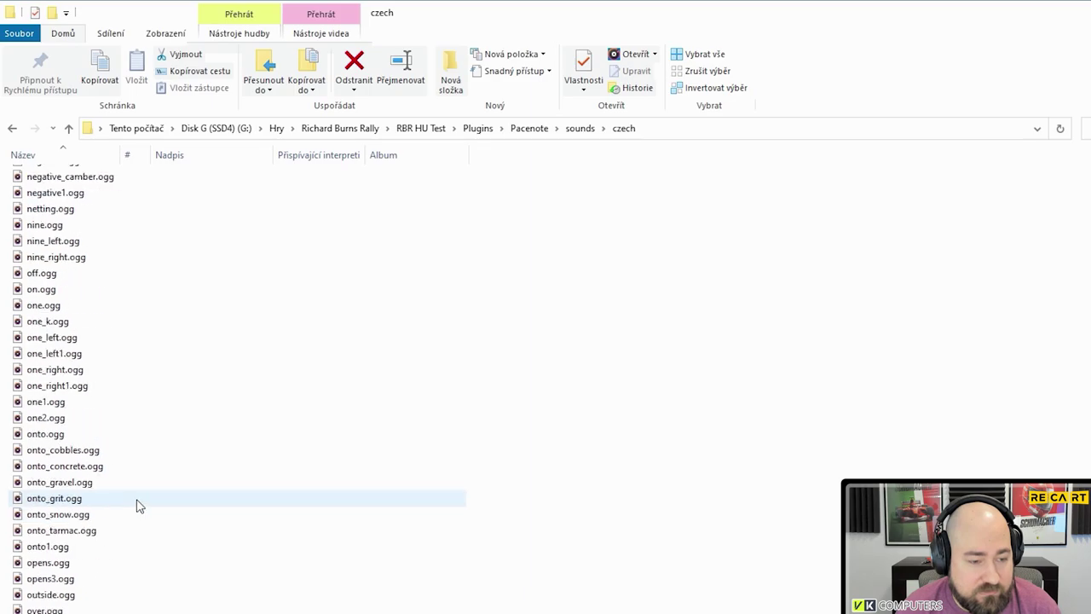
{"action": "scroll", "coordinate": [139, 509], "scroll_direction": "up", "scroll_amount": 1}
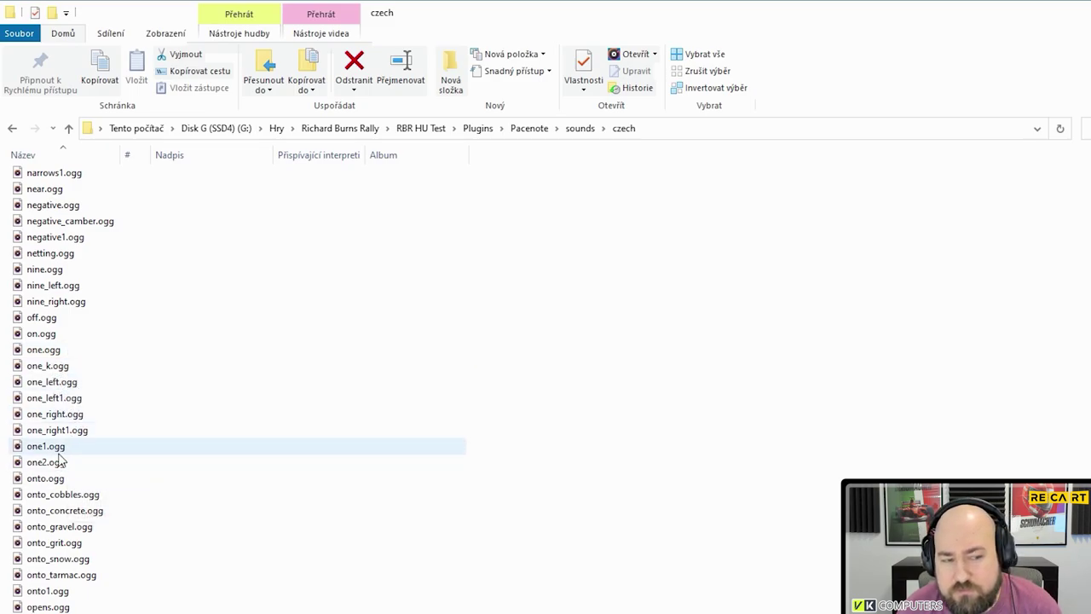
{"action": "left_click", "coordinate": [37, 353]}
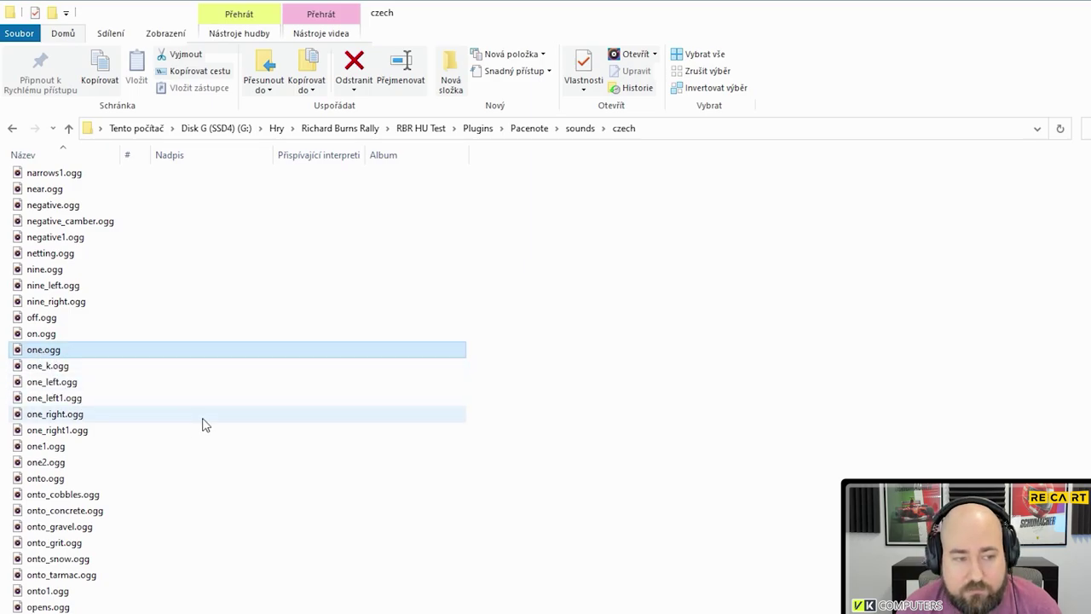
{"action": "scroll", "coordinate": [179, 504], "scroll_direction": "down", "scroll_amount": 20}
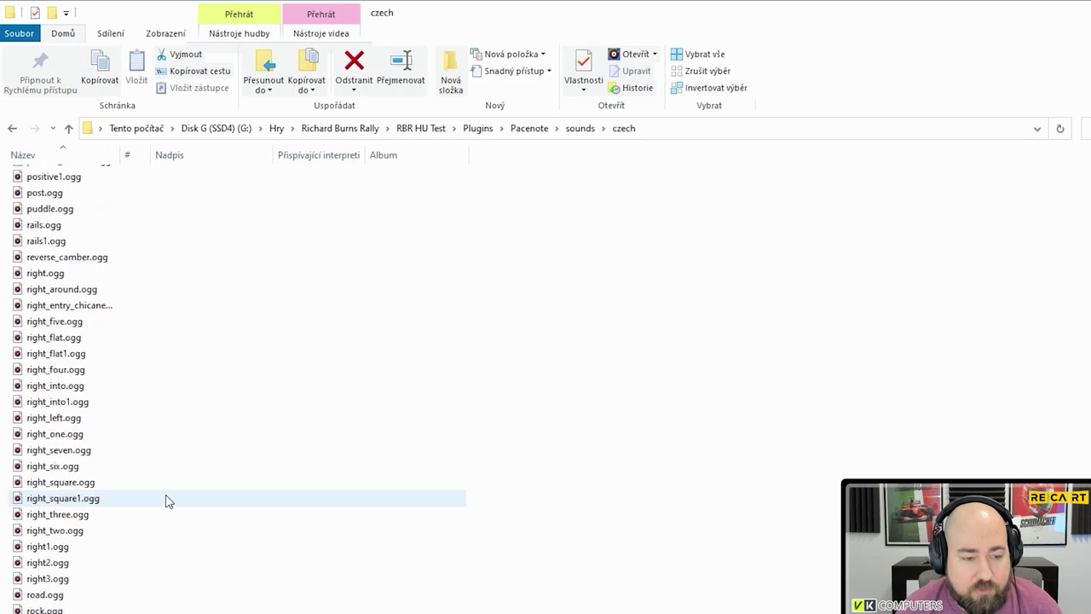
{"action": "scroll", "coordinate": [125, 546], "scroll_direction": "down", "scroll_amount": 15}
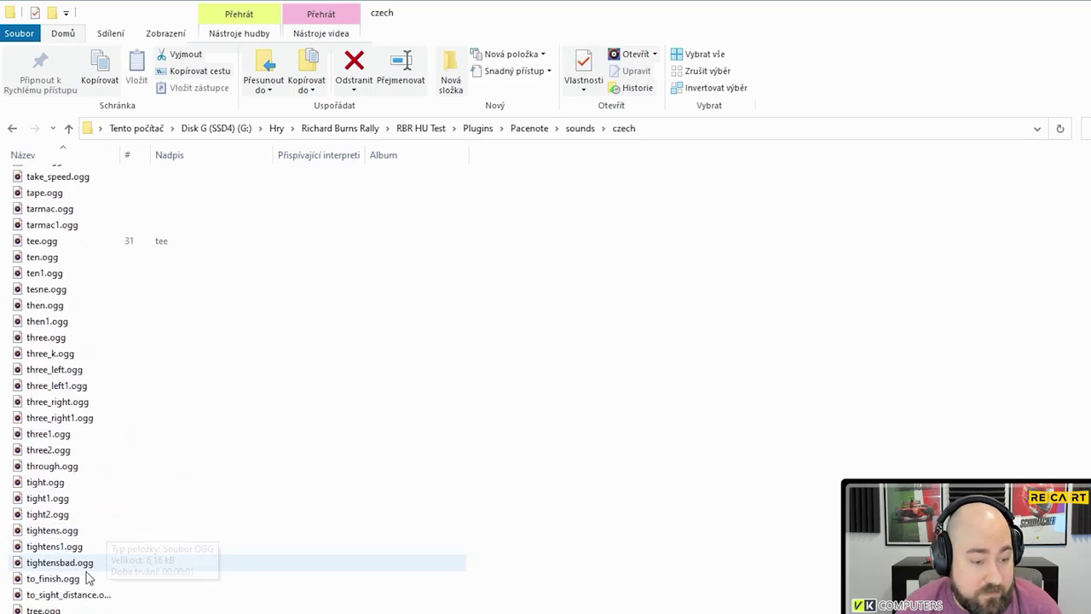
{"action": "scroll", "coordinate": [87, 572], "scroll_direction": "down", "scroll_amount": 2}
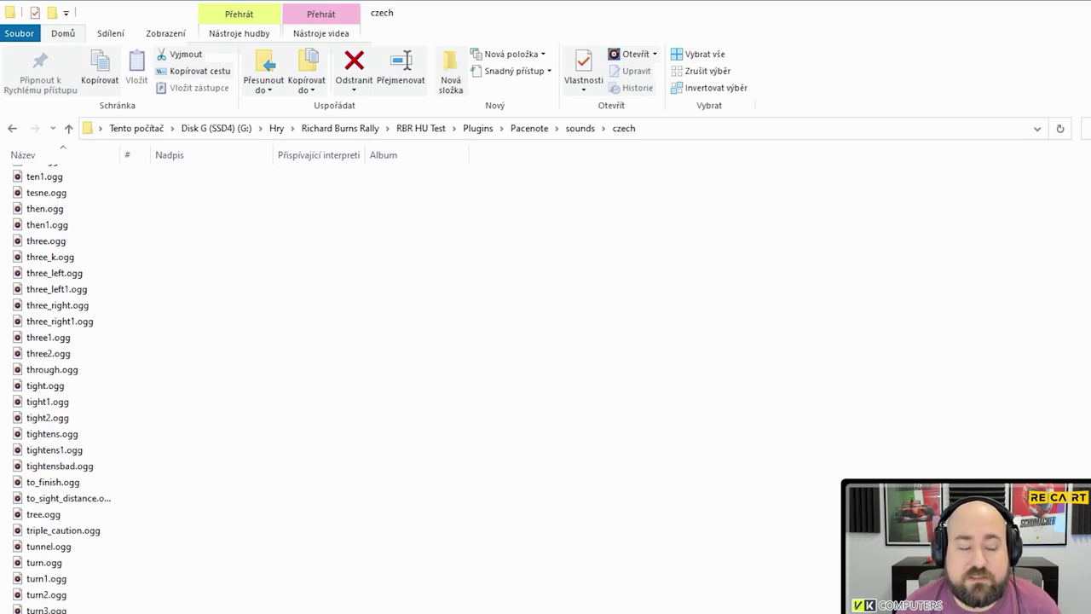
{"action": "scroll", "coordinate": [203, 560], "scroll_direction": "up", "scroll_amount": 18}
{"action": "scroll", "coordinate": [202, 563], "scroll_direction": "down", "scroll_amount": 3}
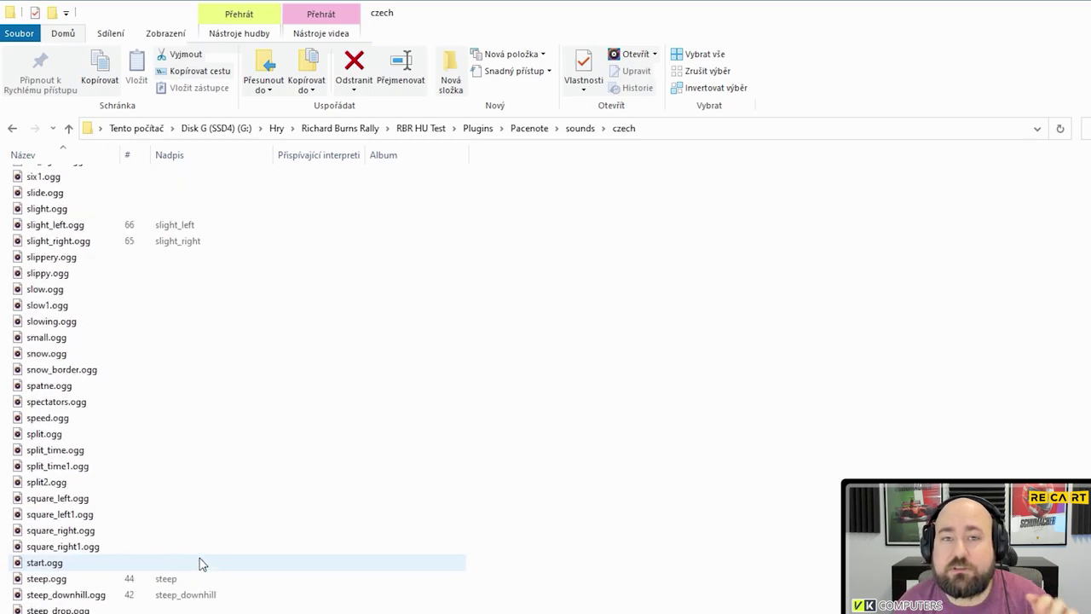
{"action": "scroll", "coordinate": [204, 564], "scroll_direction": "down", "scroll_amount": 9}
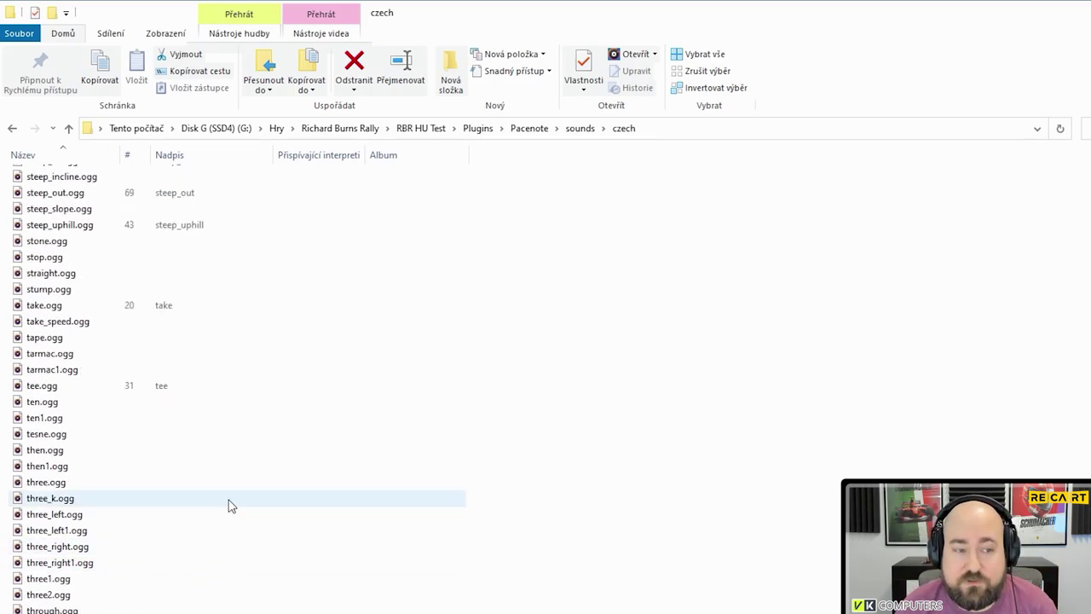
{"action": "scroll", "coordinate": [228, 505], "scroll_direction": "down", "scroll_amount": 2}
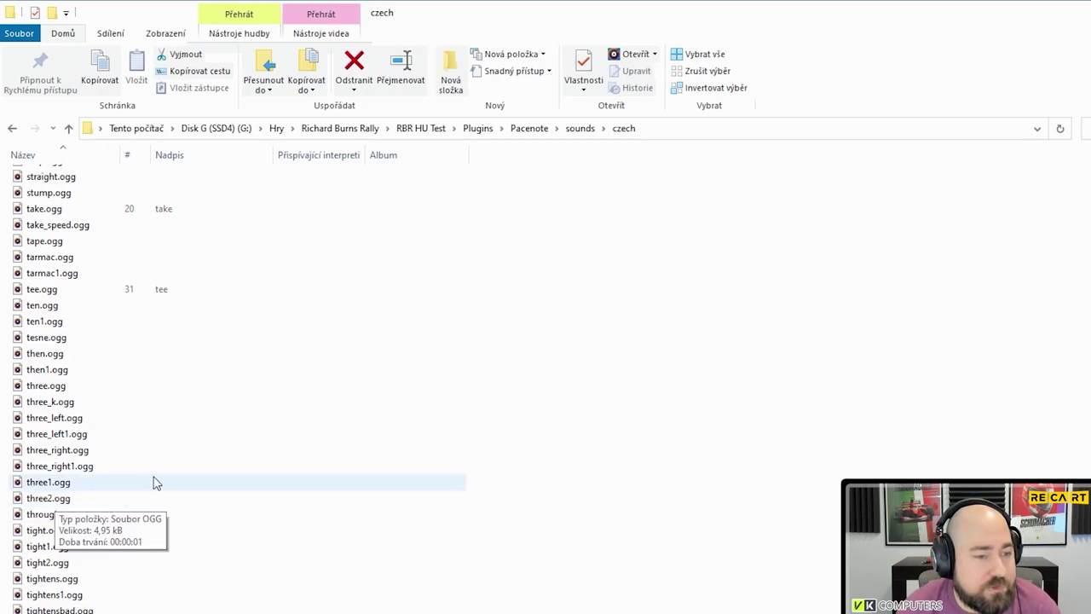
- Copy the three.ogg recording from the czech sounds folder
{"action": "left_click", "coordinate": [40, 389]}
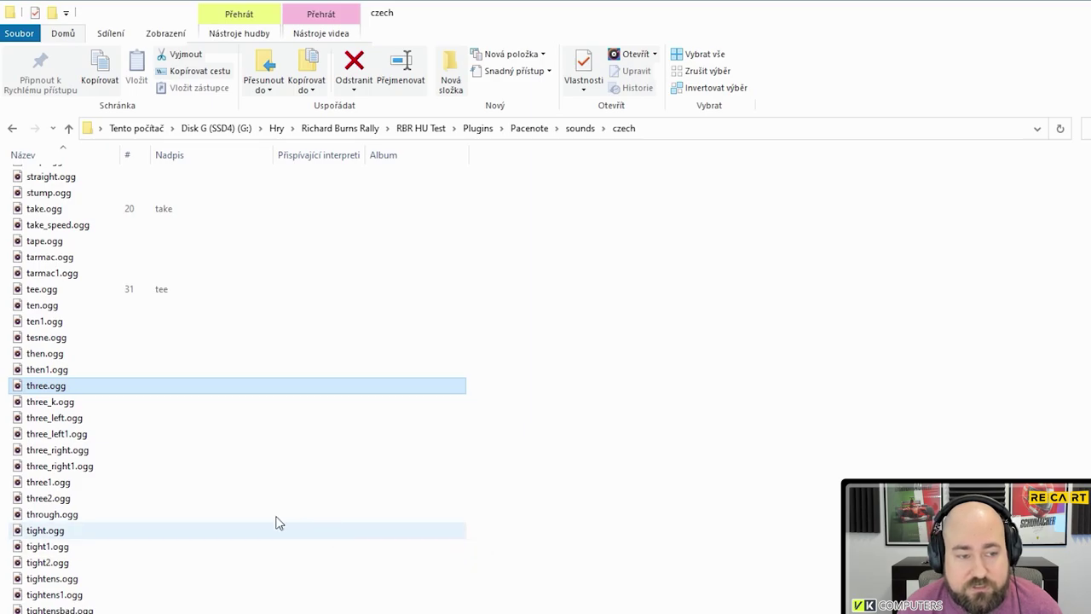
{"action": "right_click", "coordinate": [39, 391]}
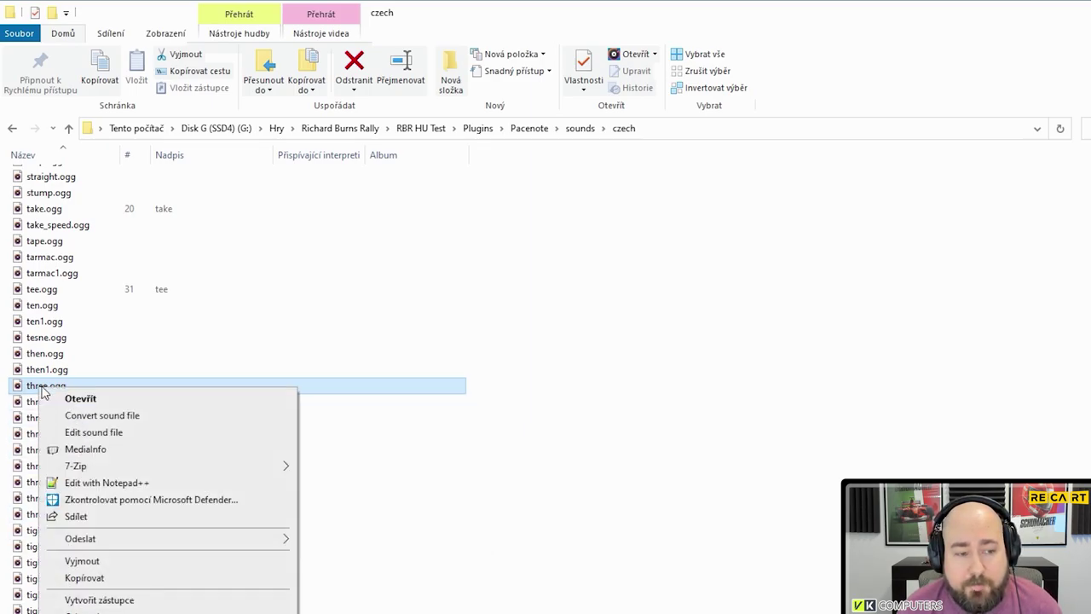
{"action": "left_click", "coordinate": [84, 579]}
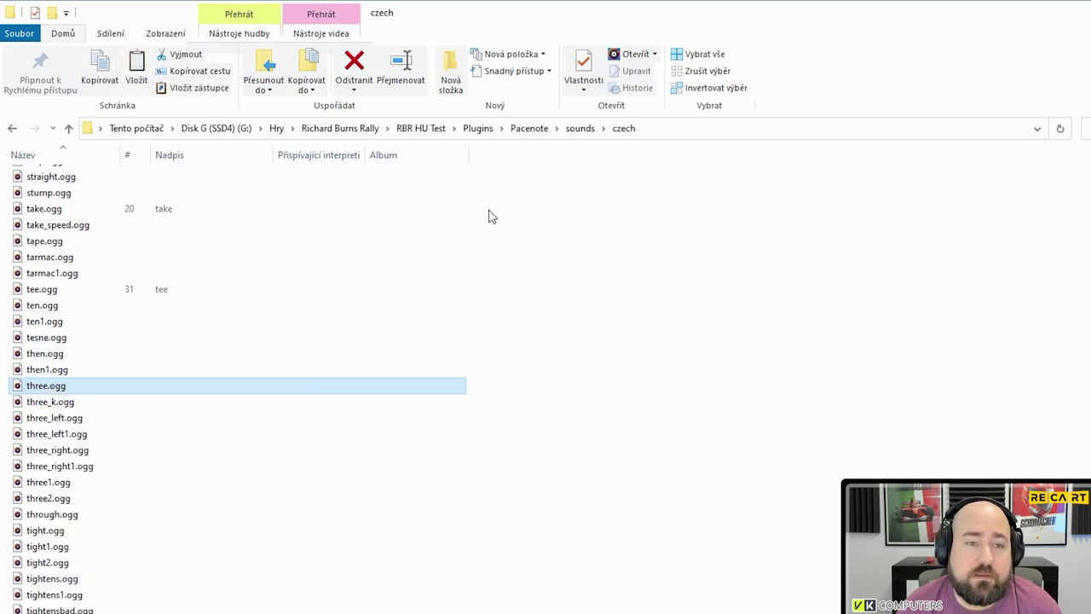
- Paste the copied one.ogg, two.ogg and three.ogg recordings into the Richard Burns Rally folder
{"action": "left_click", "coordinate": [341, 130]}
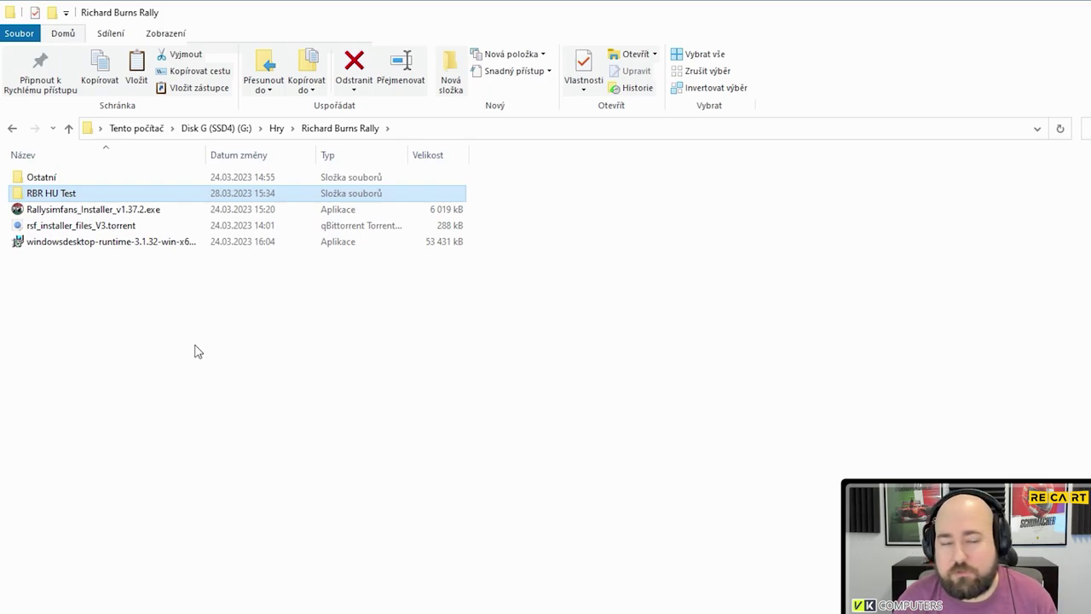
{"action": "right_click", "coordinate": [151, 343]}
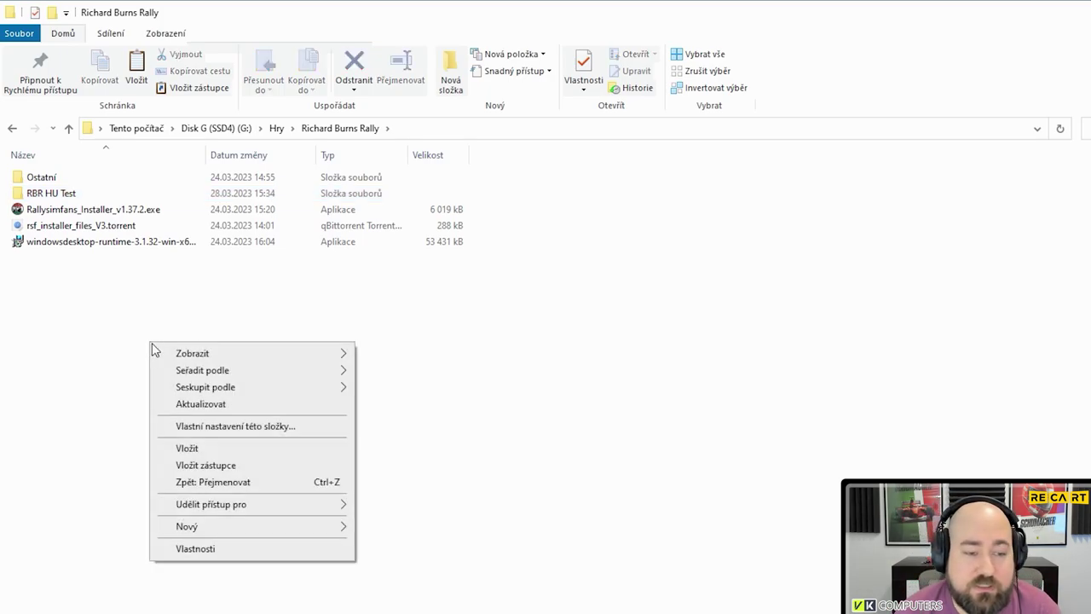
{"action": "left_click", "coordinate": [187, 450]}
{"action": "left_click", "coordinate": [116, 372]}
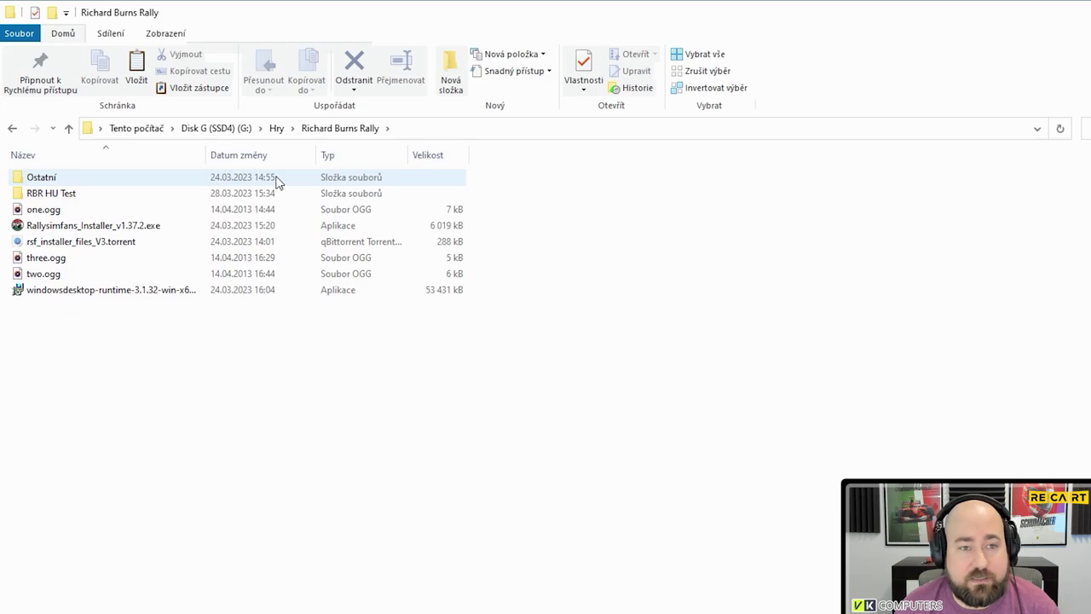
- Open RBR HU Test\Audio\Speech\Number and look through its .ogg files to check how the p-number countdown recordings are named
{"action": "double_click", "coordinate": [75, 193]}
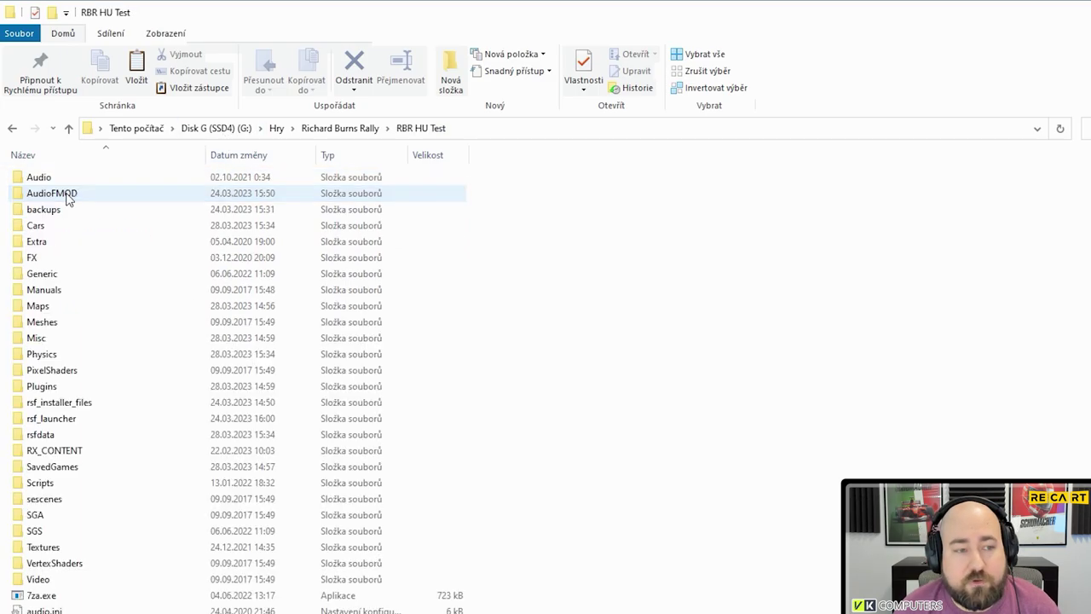
{"action": "double_click", "coordinate": [29, 177]}
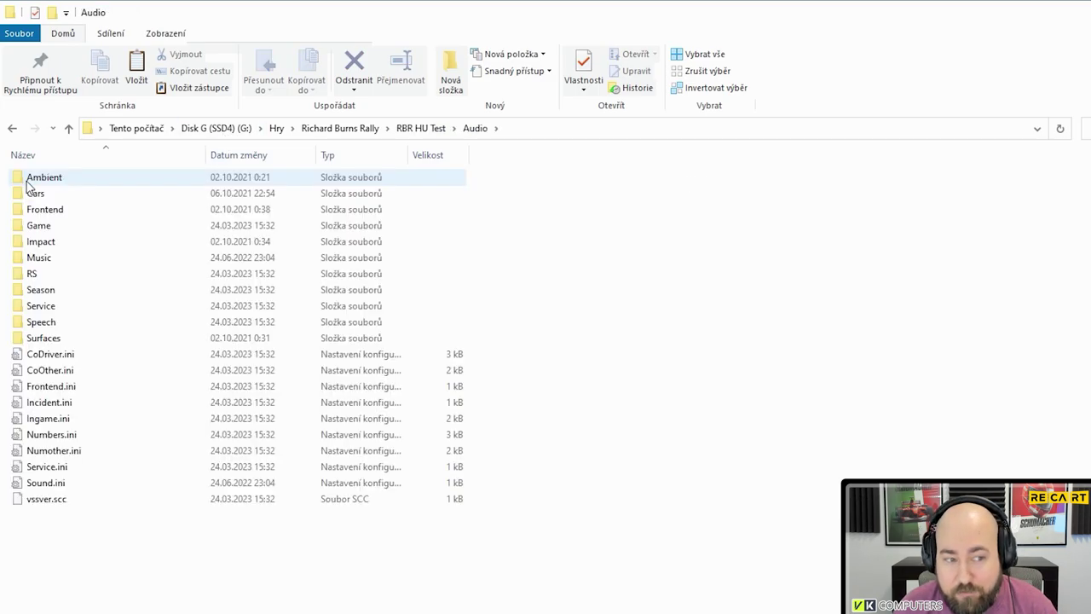
{"action": "double_click", "coordinate": [34, 324]}
{"action": "double_click", "coordinate": [41, 276]}
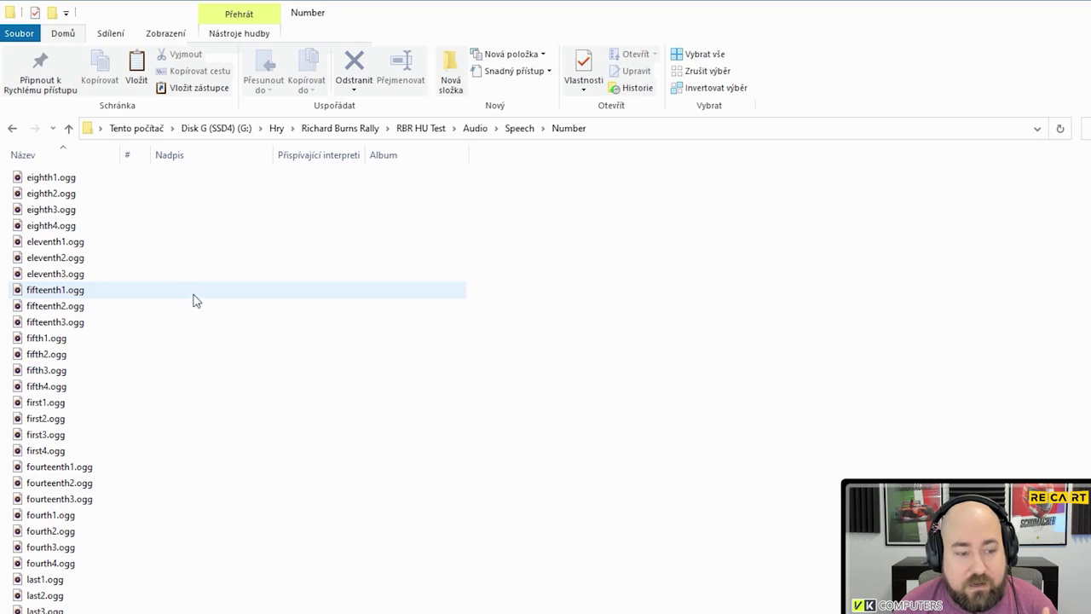
{"action": "scroll", "coordinate": [229, 386], "scroll_direction": "down", "scroll_amount": 5}
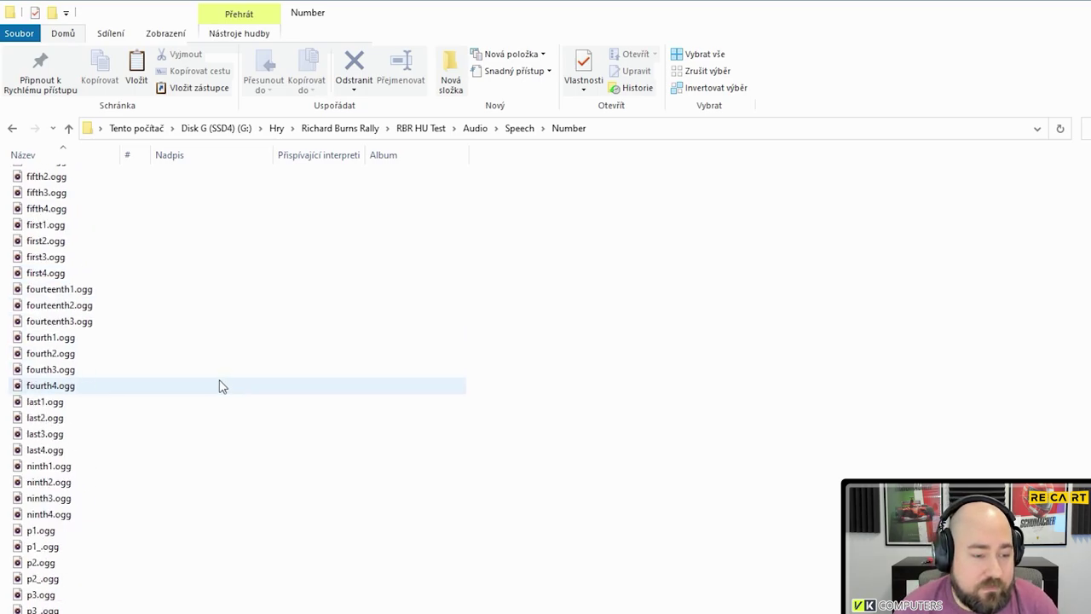
{"action": "scroll", "coordinate": [213, 373], "scroll_direction": "down", "scroll_amount": 1}
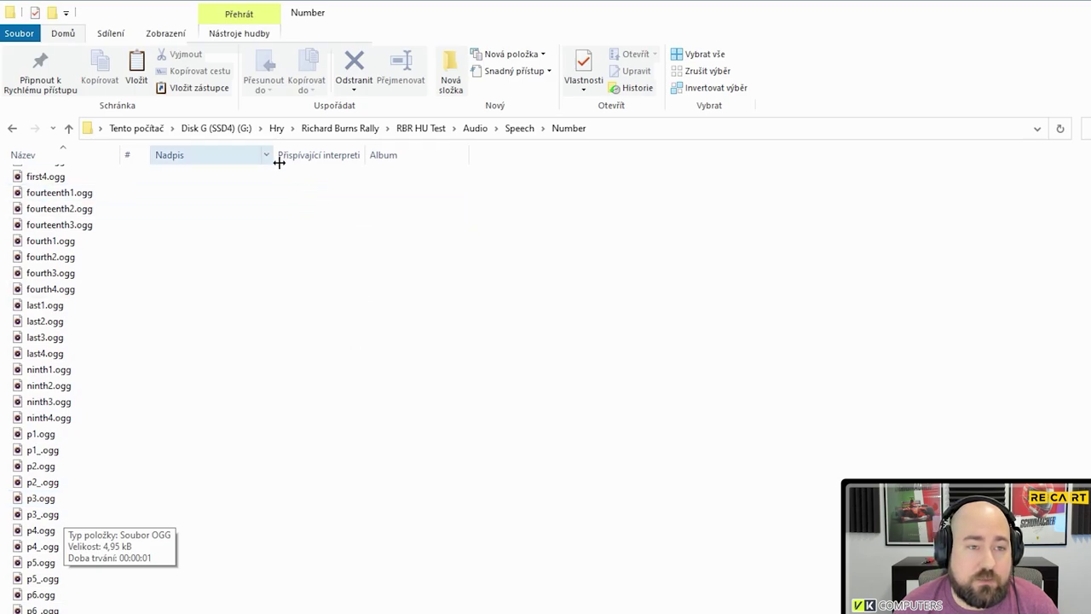
- Return to the Richard Burns Rally folder and rename one.ogg to p1_.ogg
{"action": "left_click", "coordinate": [337, 128]}
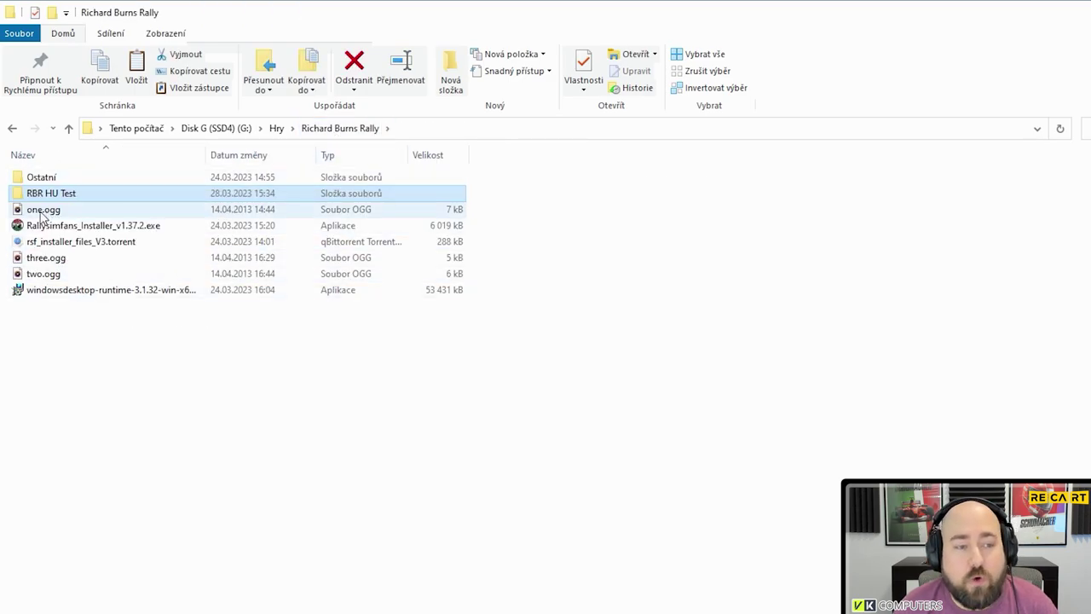
{"action": "right_click", "coordinate": [40, 214]}
{"action": "left_click", "coordinate": [83, 510]}
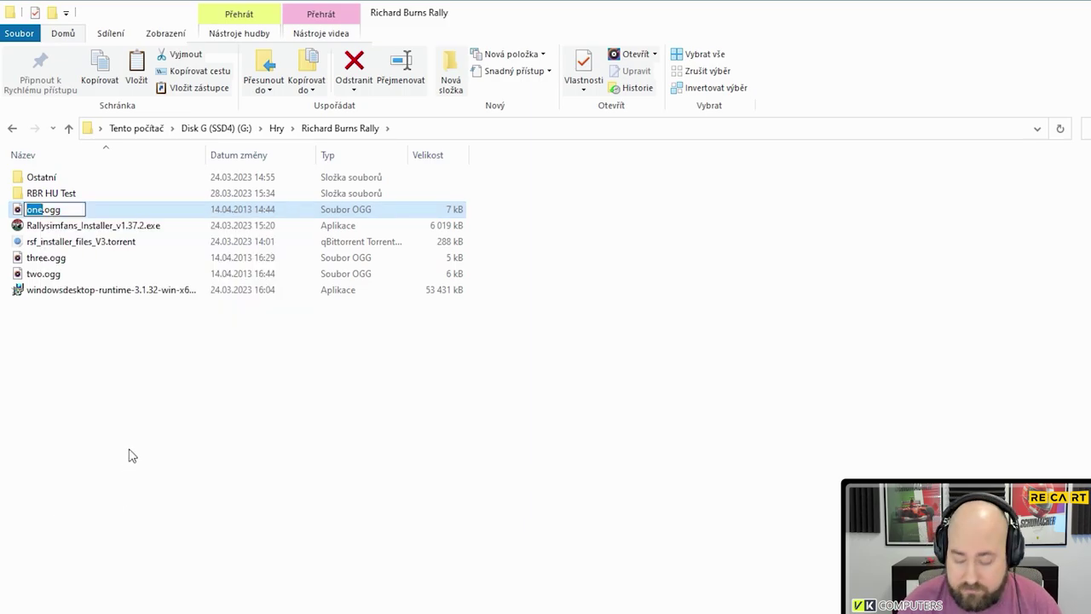
{"action": "type", "text": "p"}
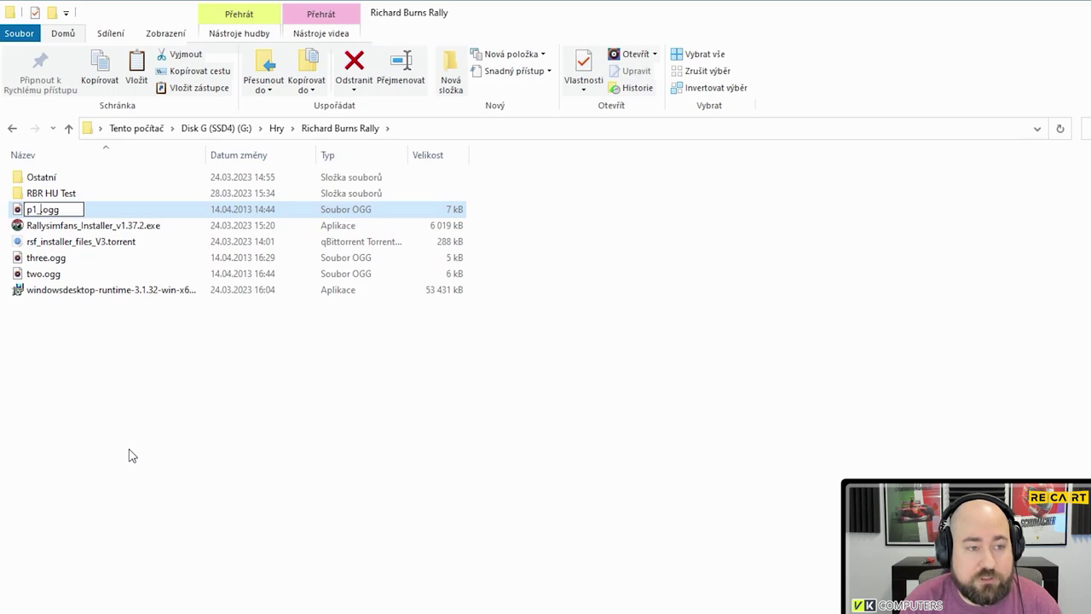
{"action": "type", "text": "1_"}
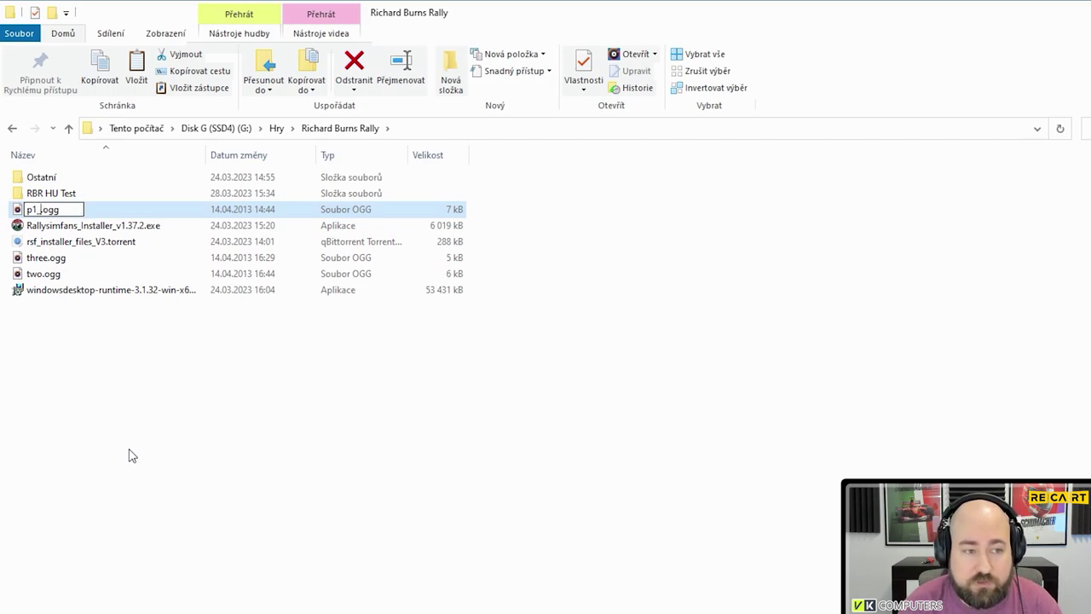
{"action": "key", "text": "Return"}
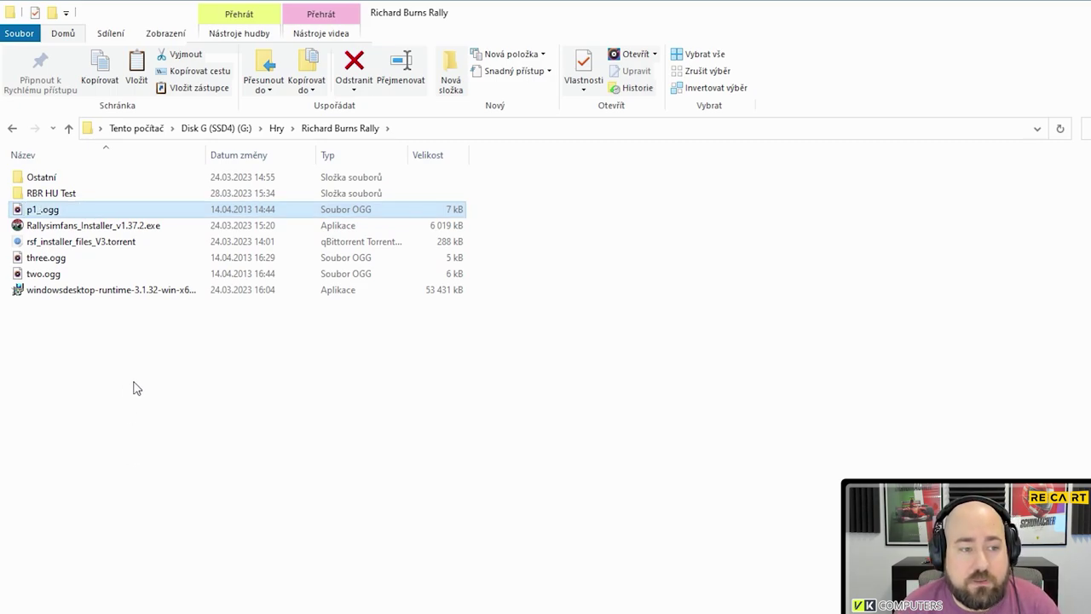
- Rename two.ogg in the Richard Burns Rally folder to p2_.ogg
{"action": "right_click", "coordinate": [43, 274]}
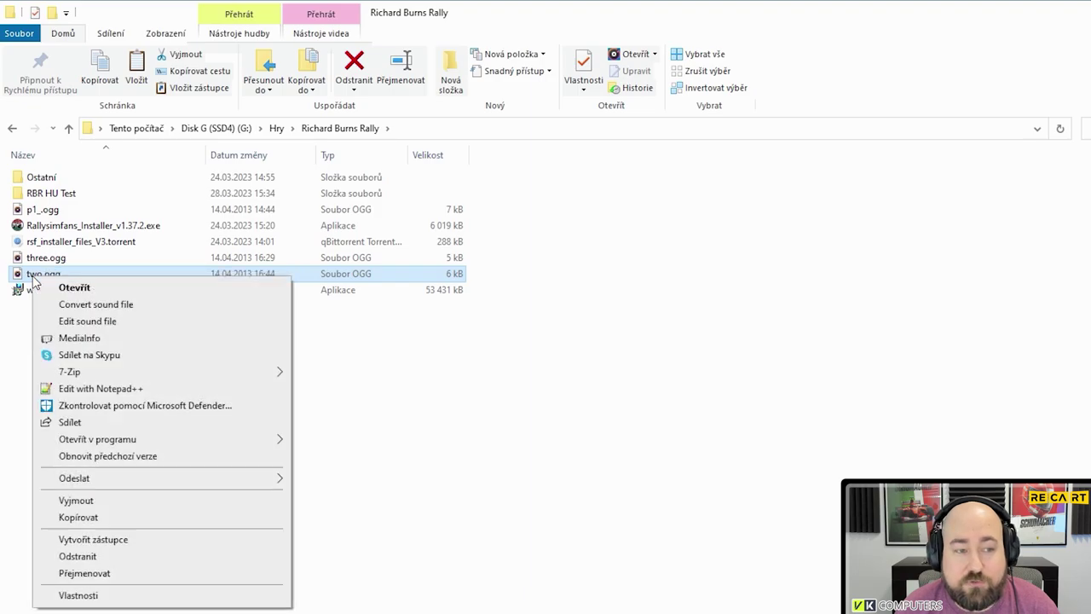
{"action": "left_click", "coordinate": [85, 569]}
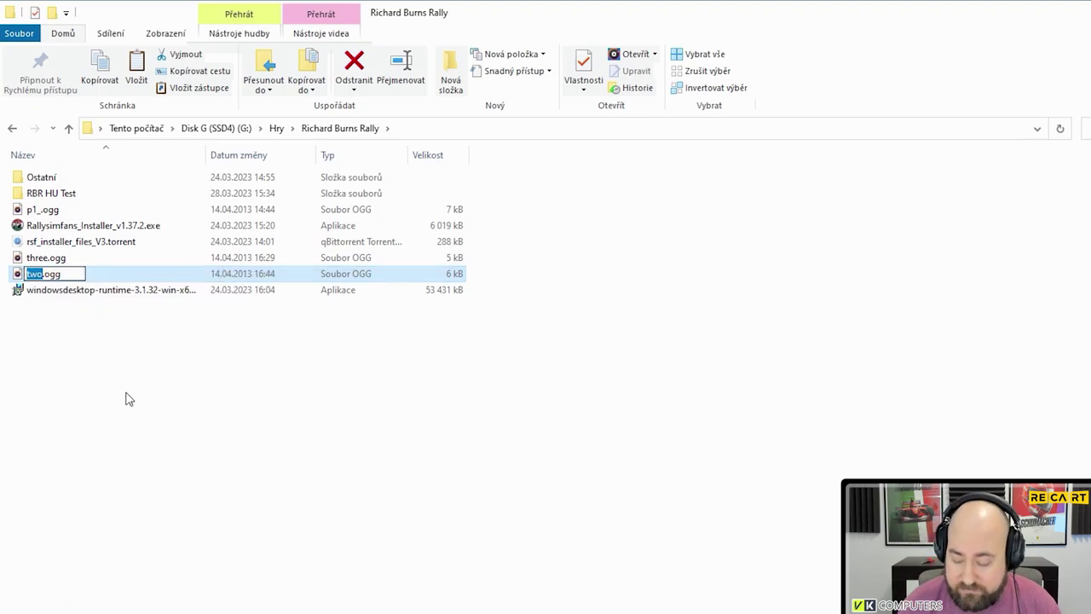
{"action": "type", "text": "p2_"}
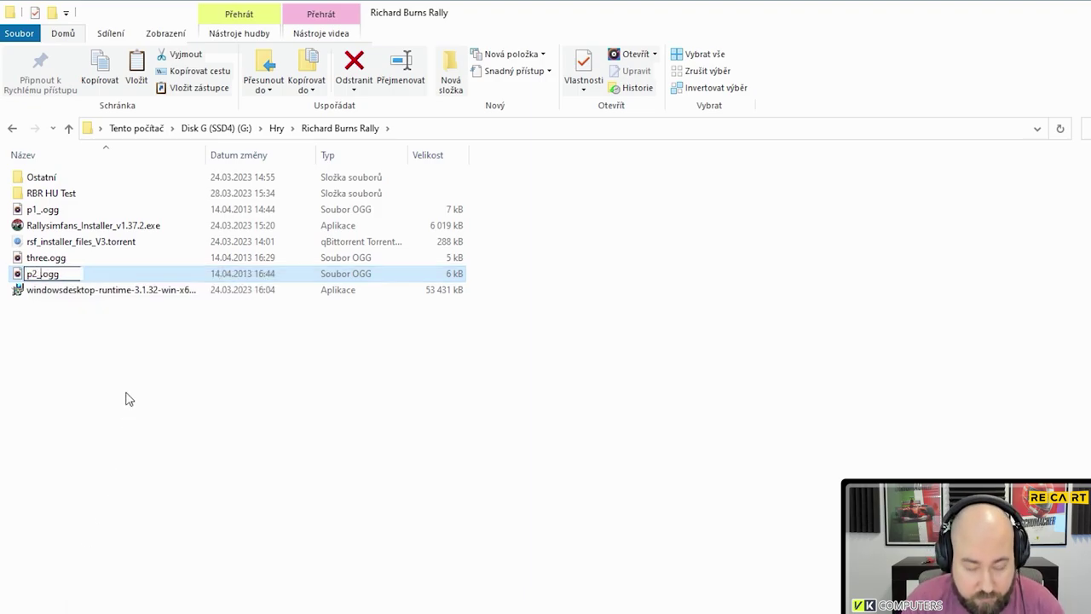
{"action": "key", "text": "Return"}
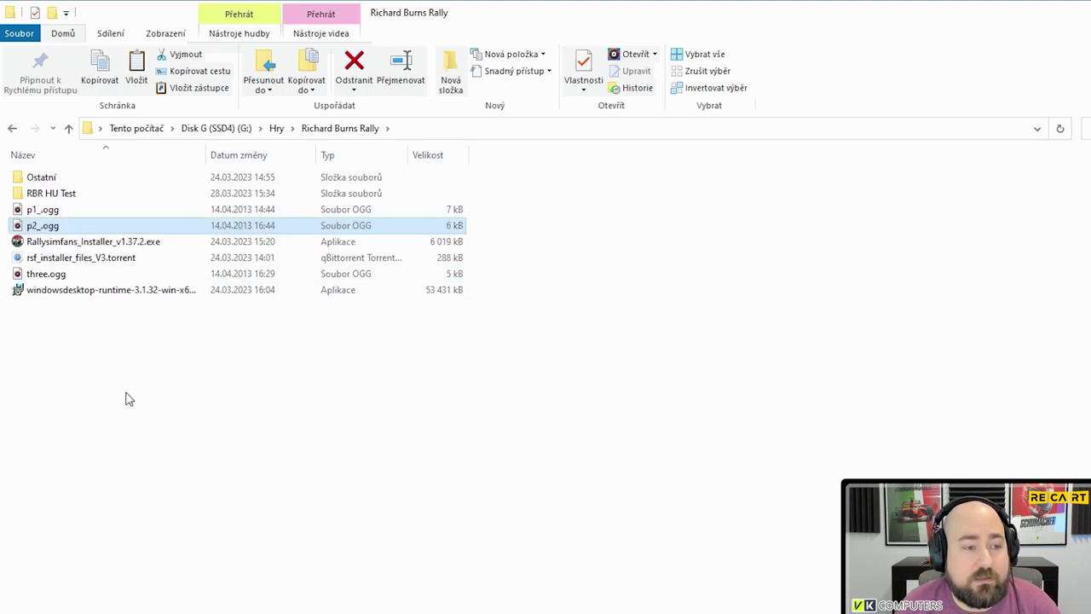
- Rename three.ogg in the Richard Burns Rally folder to p3_.ogg
{"action": "right_click", "coordinate": [42, 276]}
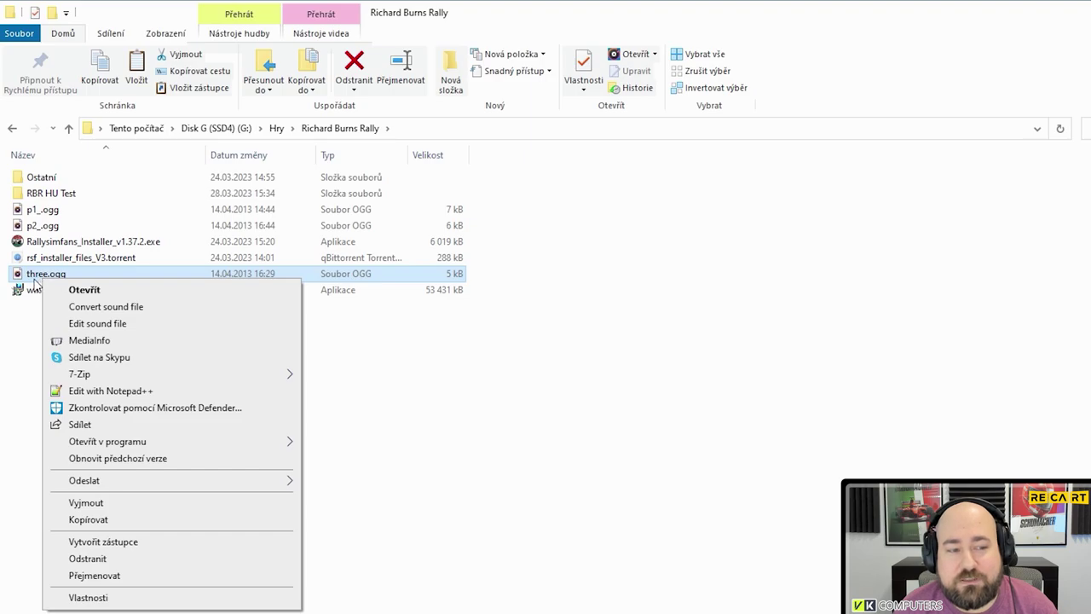
{"action": "left_click", "coordinate": [35, 281]}
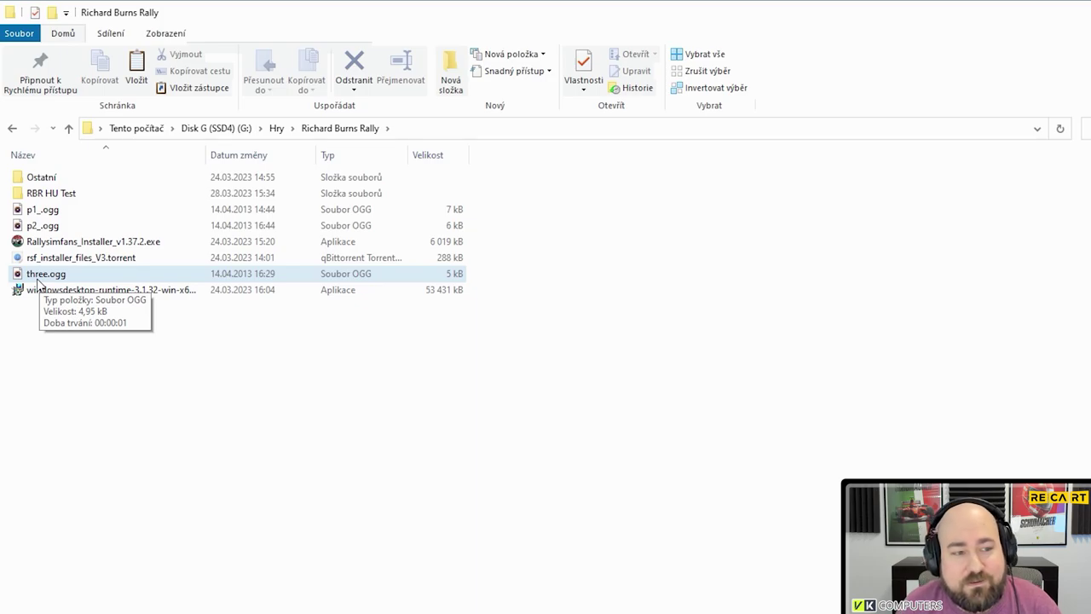
{"action": "right_click", "coordinate": [38, 281]}
{"action": "left_click", "coordinate": [88, 574]}
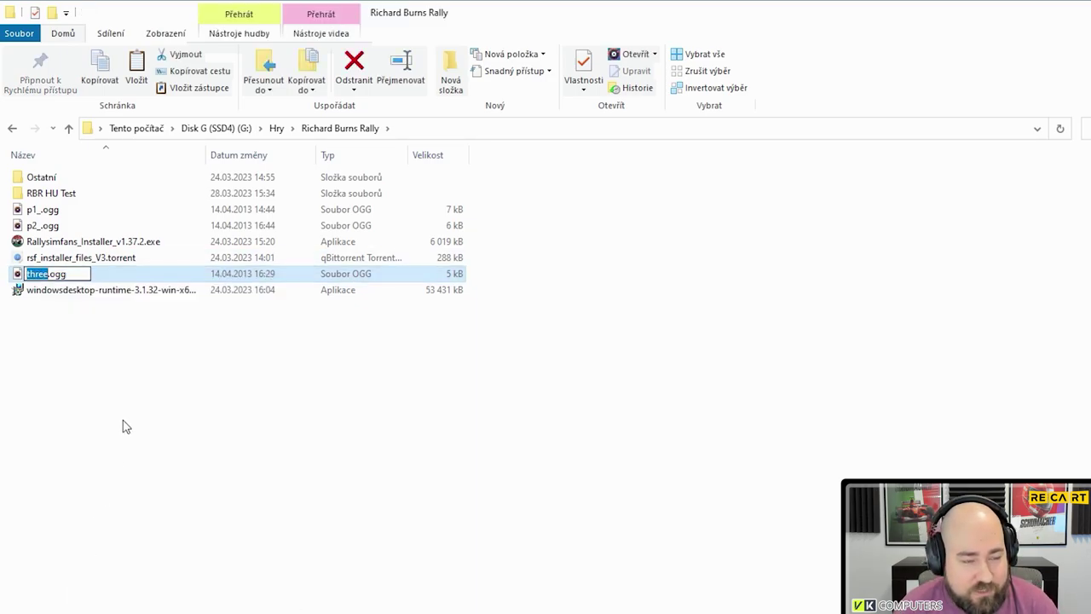
{"action": "type", "text": "p"}
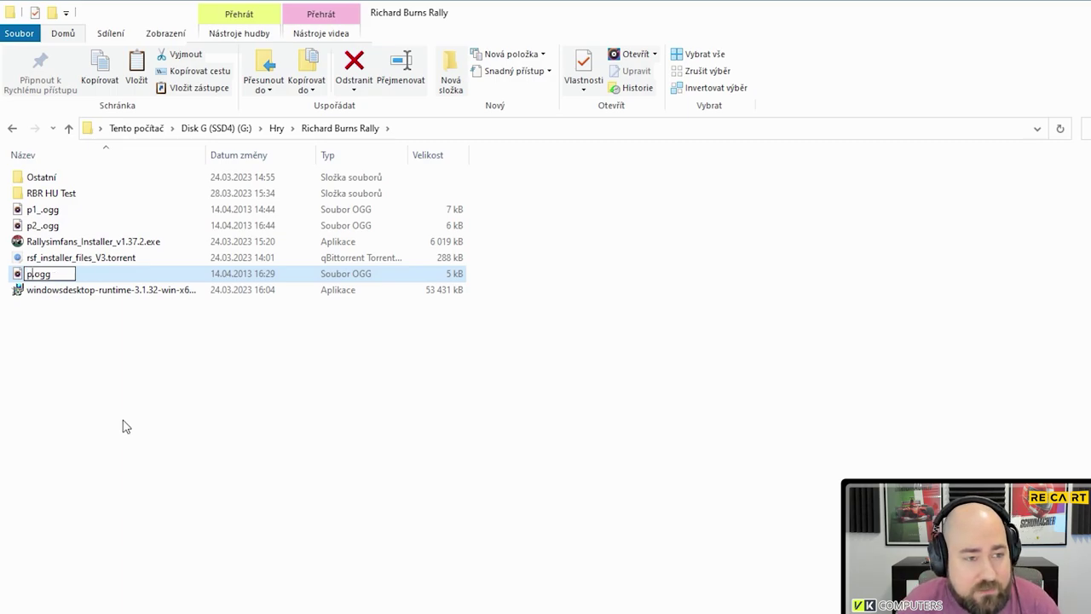
{"action": "type", "text": "3_"}
{"action": "key", "text": "Return"}
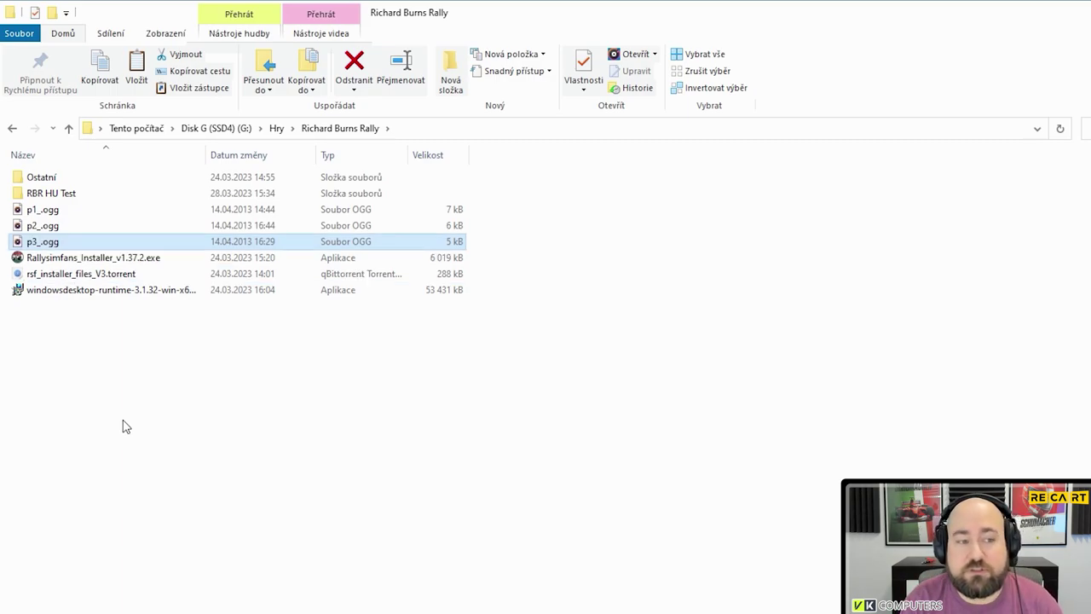
- Copy the renamed p1_.ogg, p2_.ogg and p3_.ogg files together
{"action": "left_click", "coordinate": [41, 210]}
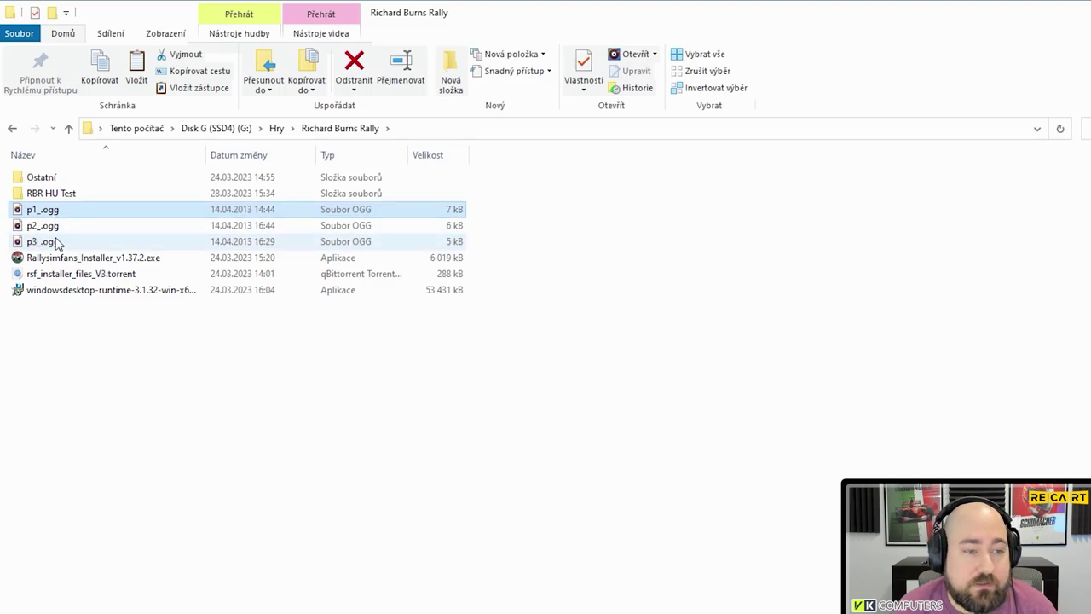
{"action": "left_click", "coordinate": [47, 227], "text": "shift"}
{"action": "left_click", "coordinate": [55, 241], "text": "shift"}
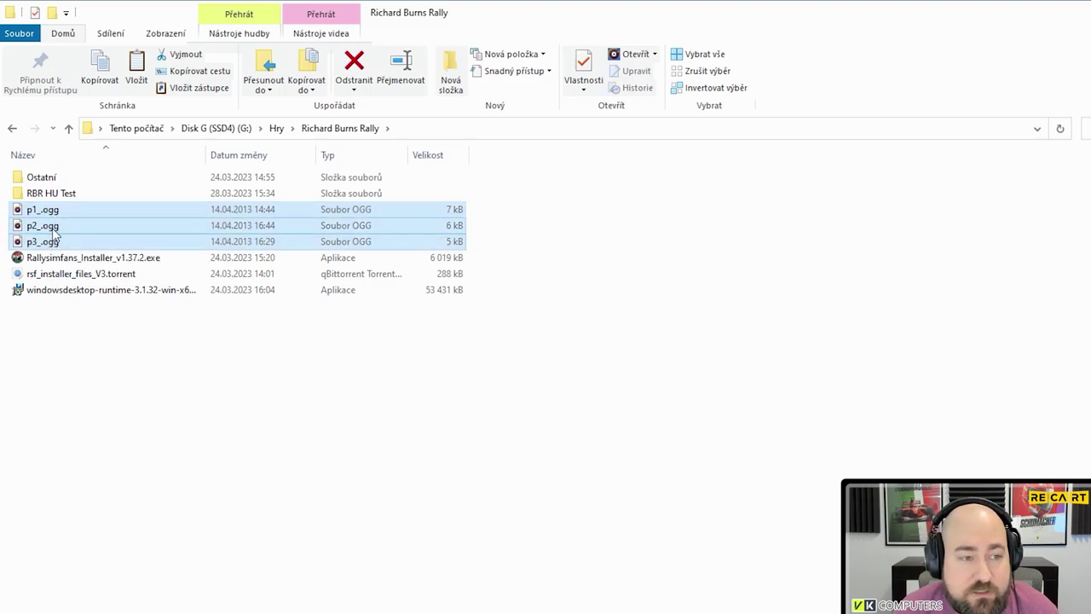
{"action": "right_click", "coordinate": [54, 229]}
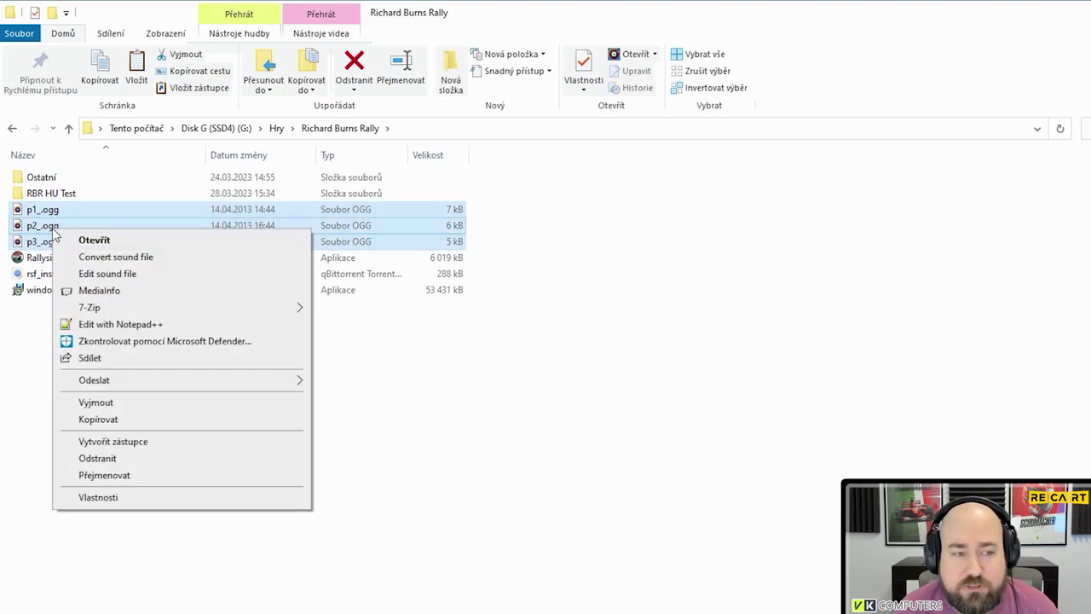
{"action": "left_click", "coordinate": [110, 419]}
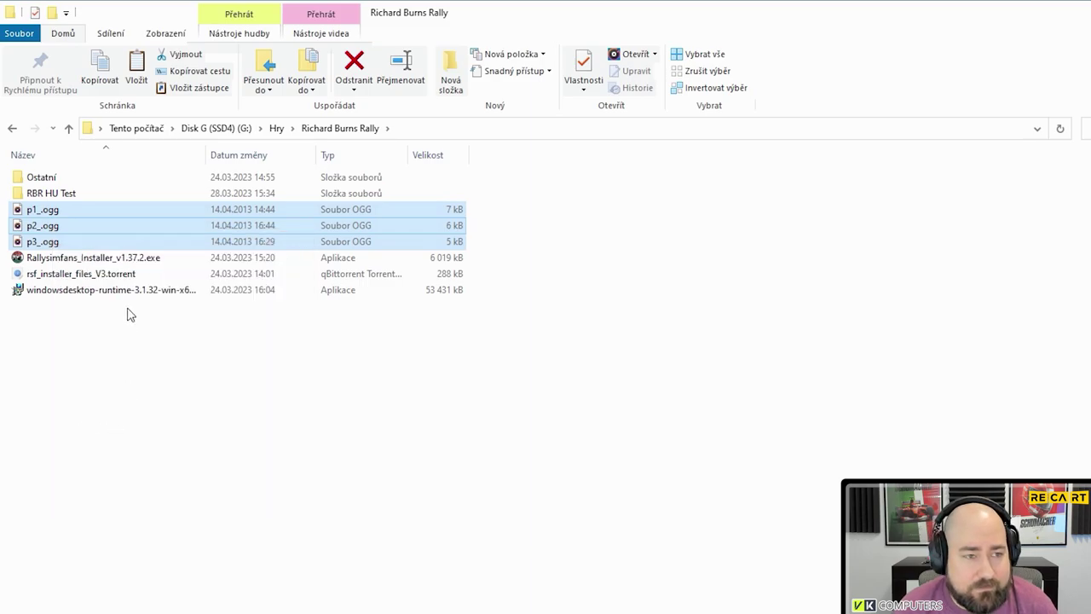
- Open the RBR HU Test\Audio\Speech\Number folder as the destination for the copied recordings
{"action": "double_click", "coordinate": [47, 196]}
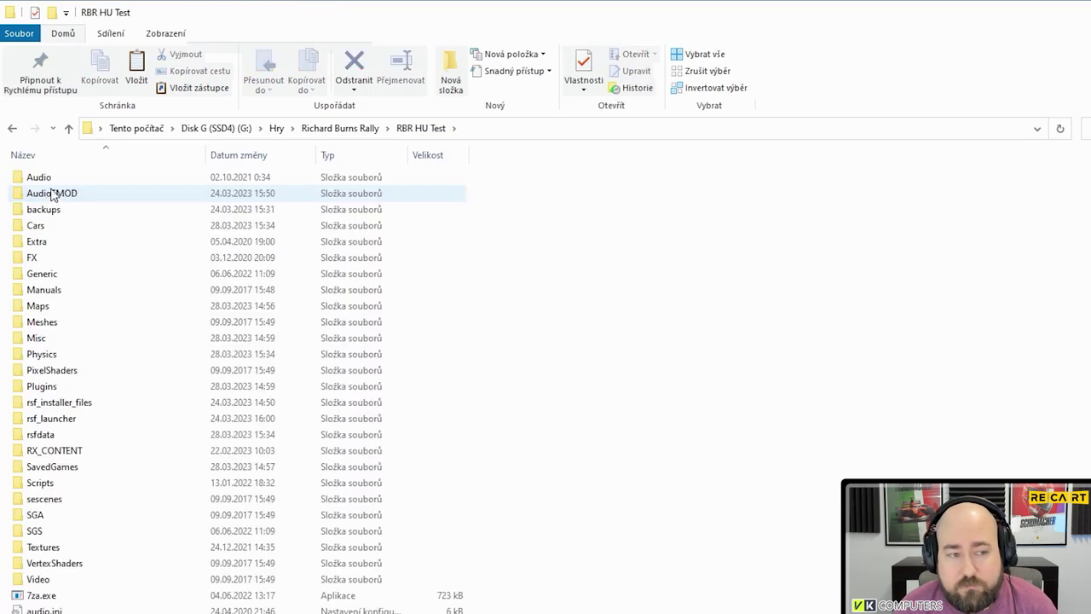
{"action": "double_click", "coordinate": [47, 180]}
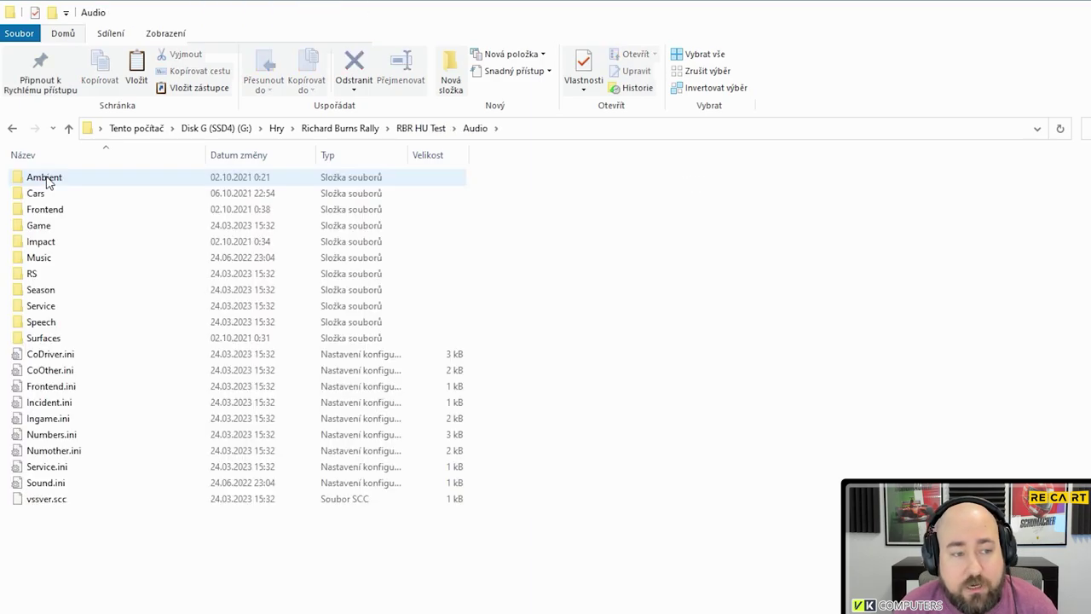
{"action": "double_click", "coordinate": [41, 322]}
{"action": "double_click", "coordinate": [40, 277]}
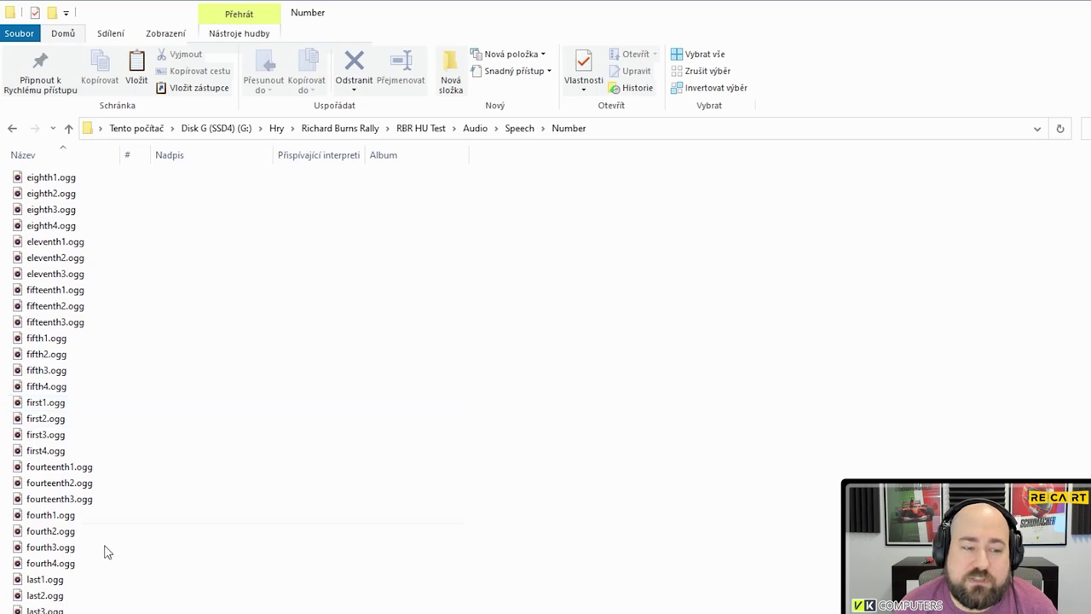
- Paste p1_.ogg, p2_.ogg and p3_.ogg into the Number folder, replacing the existing files of the same names
{"action": "scroll", "coordinate": [94, 558], "scroll_direction": "down", "scroll_amount": 2}
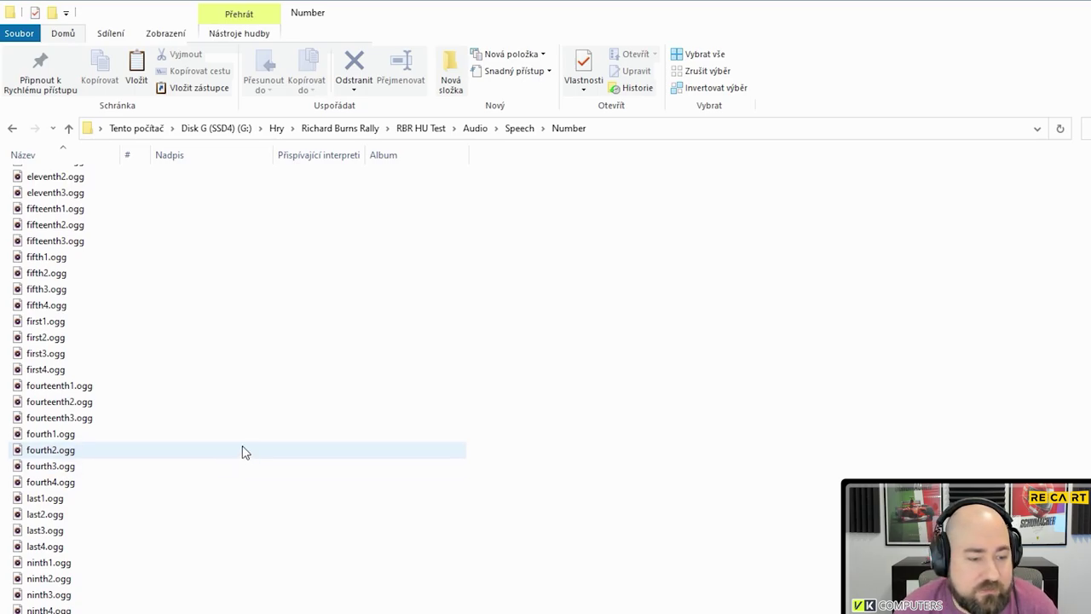
{"action": "scroll", "coordinate": [242, 452], "scroll_direction": "down", "scroll_amount": 3}
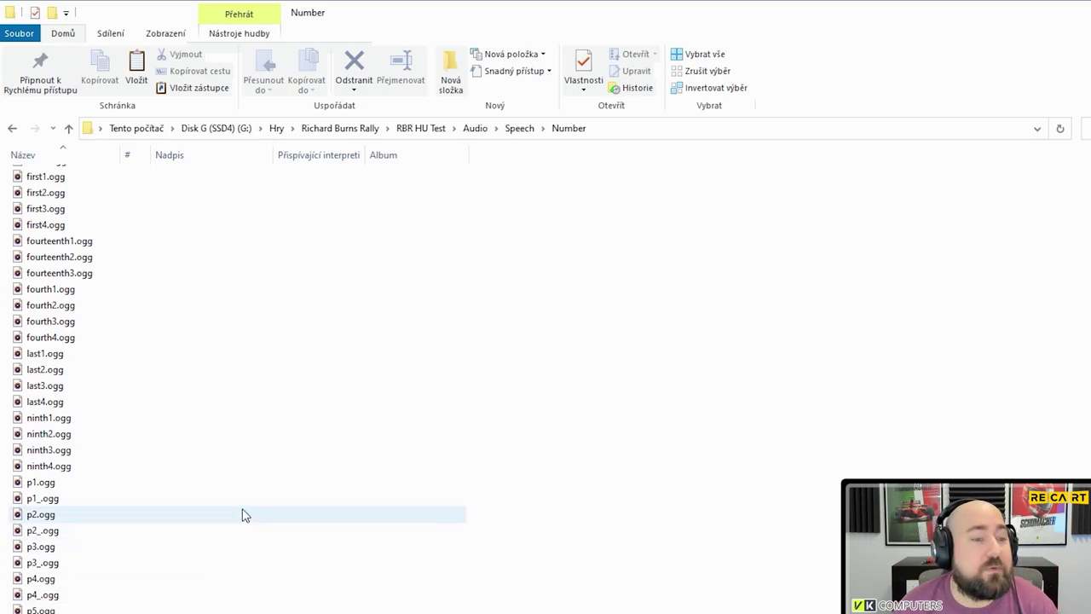
{"action": "scroll", "coordinate": [242, 513], "scroll_direction": "up", "scroll_amount": 5}
{"action": "scroll", "coordinate": [242, 513], "scroll_direction": "down", "scroll_amount": 9}
{"action": "right_click", "coordinate": [200, 495]}
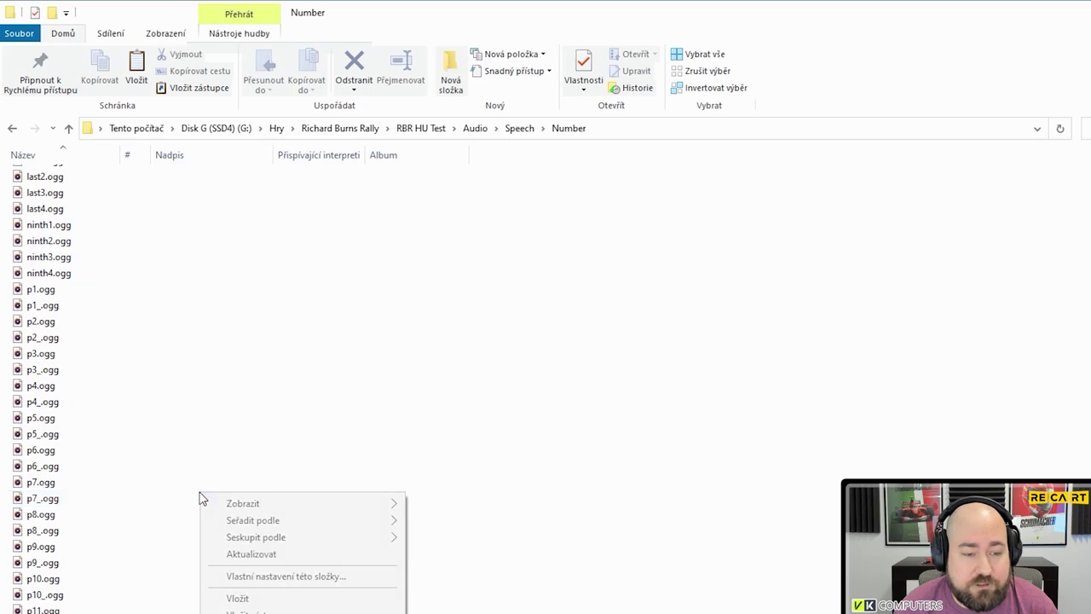
{"action": "left_click", "coordinate": [273, 604]}
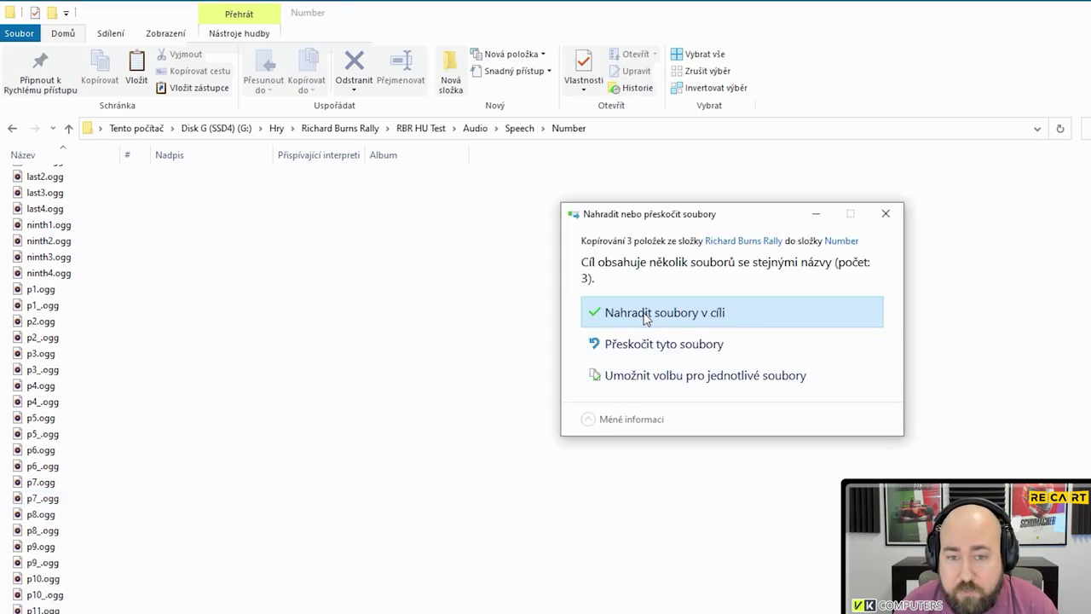
{"action": "left_click", "coordinate": [638, 315]}
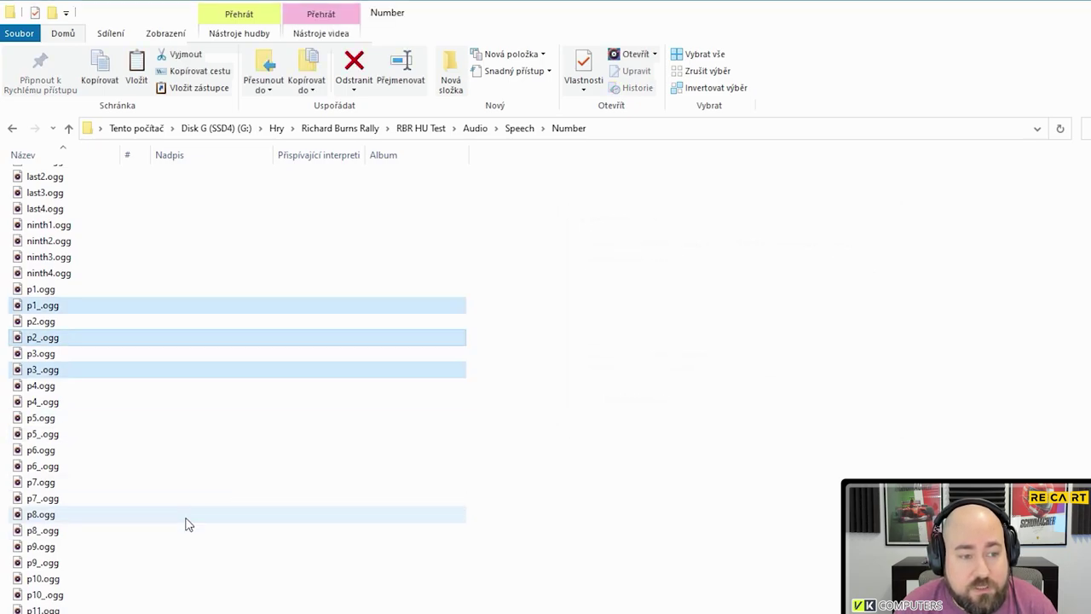
{"action": "left_click", "coordinate": [237, 460]}
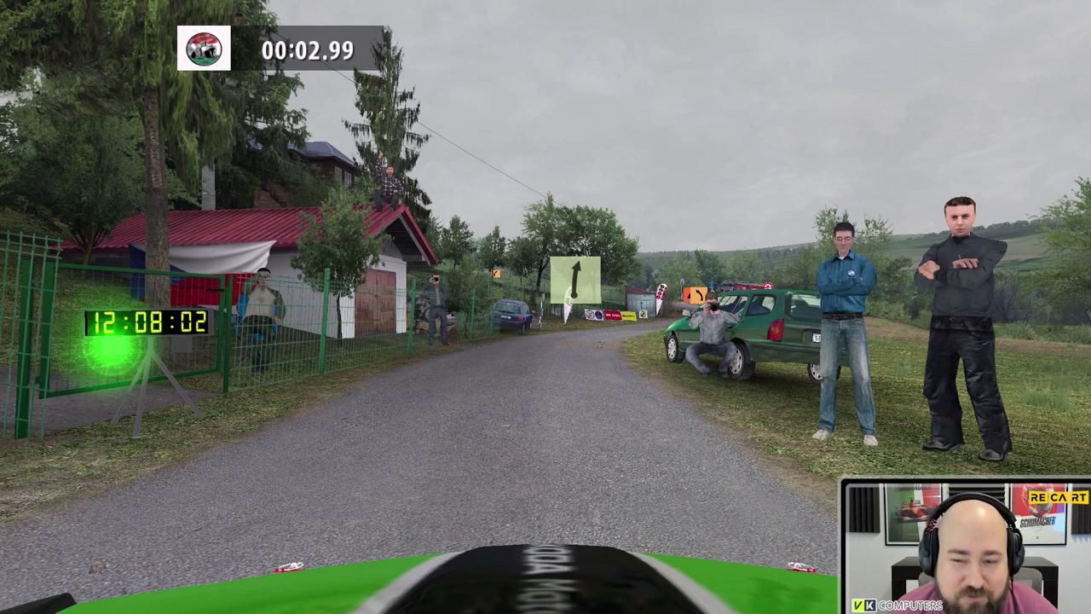
- Pause the Biskupice 2004 stage in Richard Burns Rally
{"action": "key", "text": "Escape"}
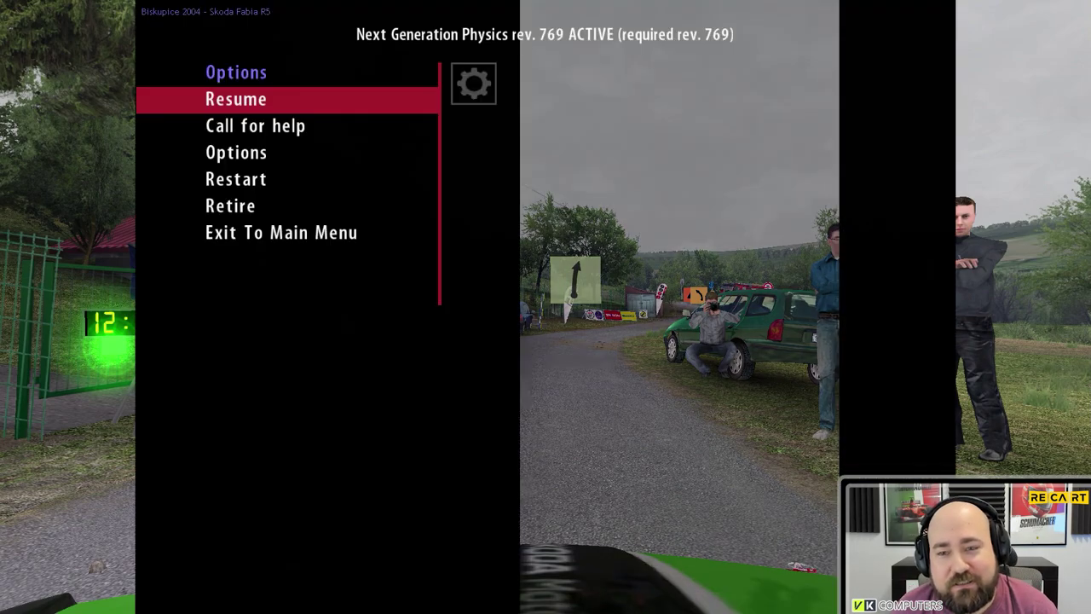